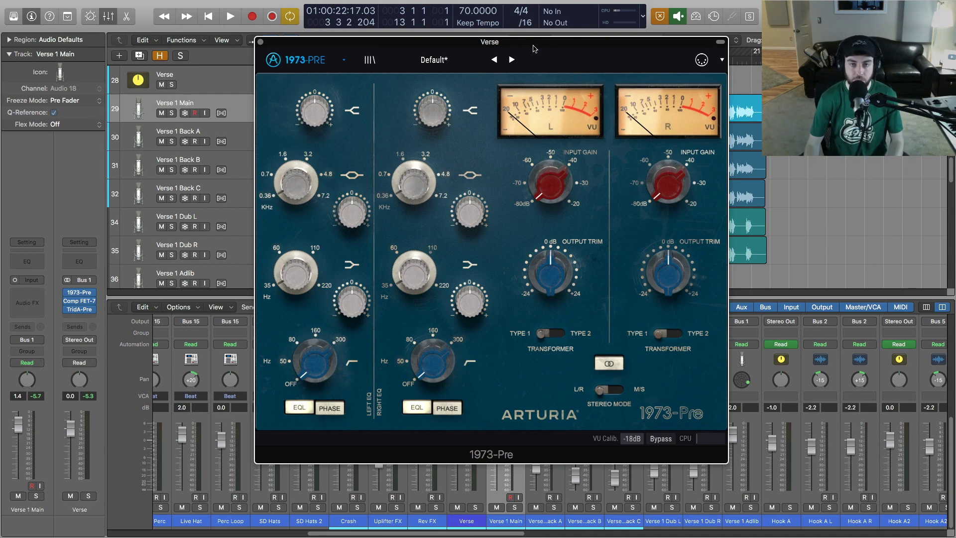
Examine the 1973-Pre, Comp FET-76 and TridA-Pre plug-ins inserted on the Verse bus one after another.
click(260, 42)
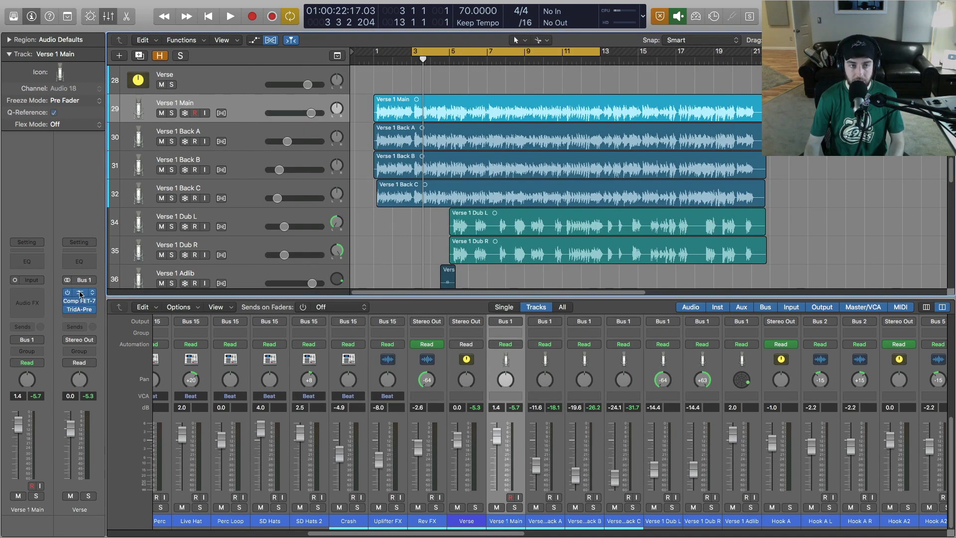
click(80, 294)
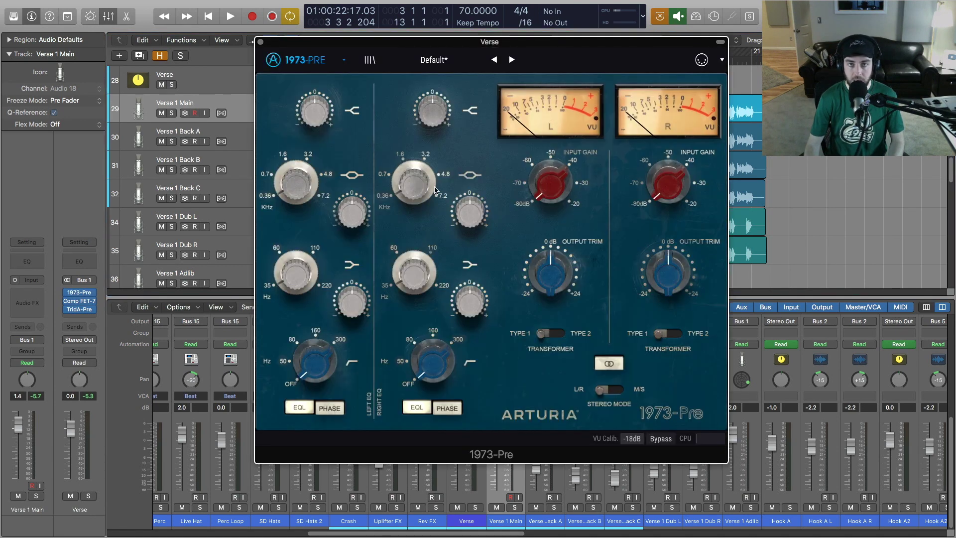
click(262, 43)
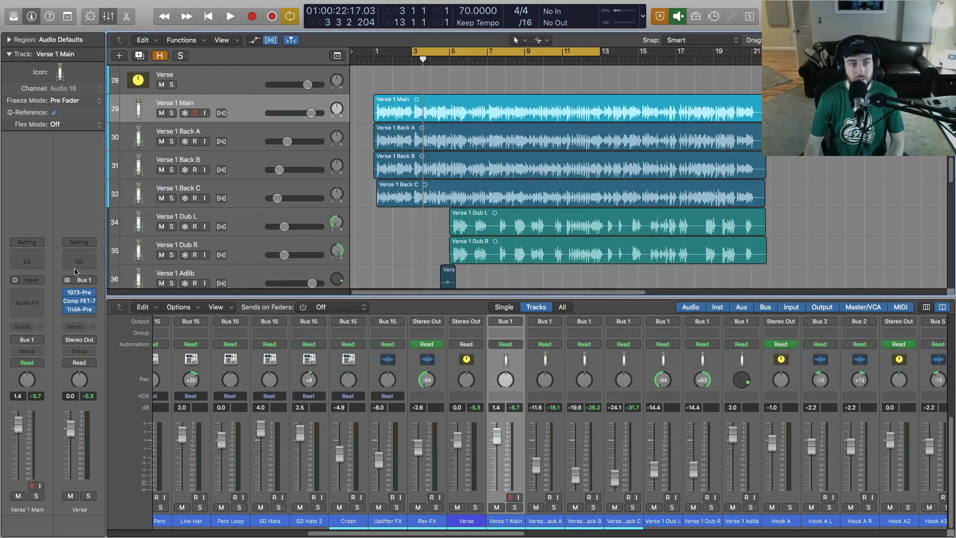
click(79, 302)
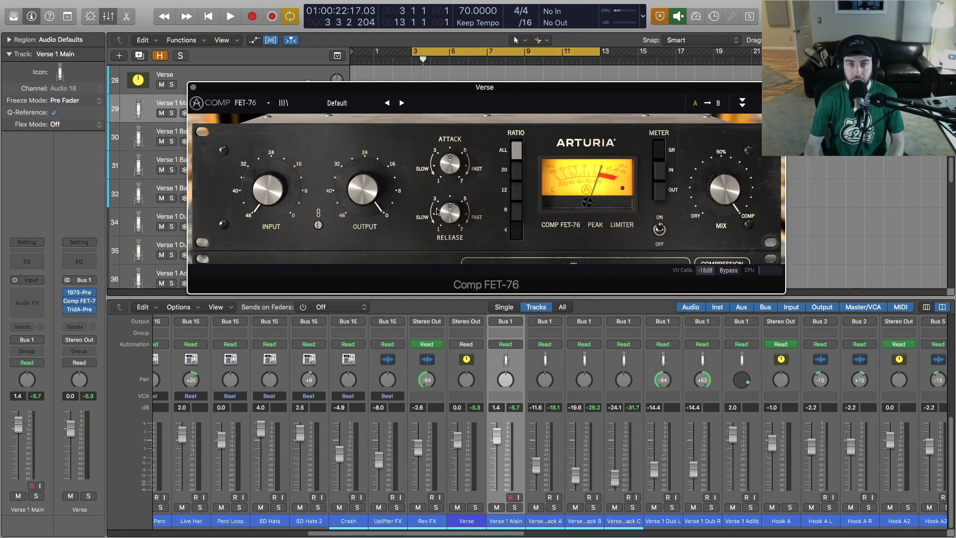
click(193, 89)
click(79, 309)
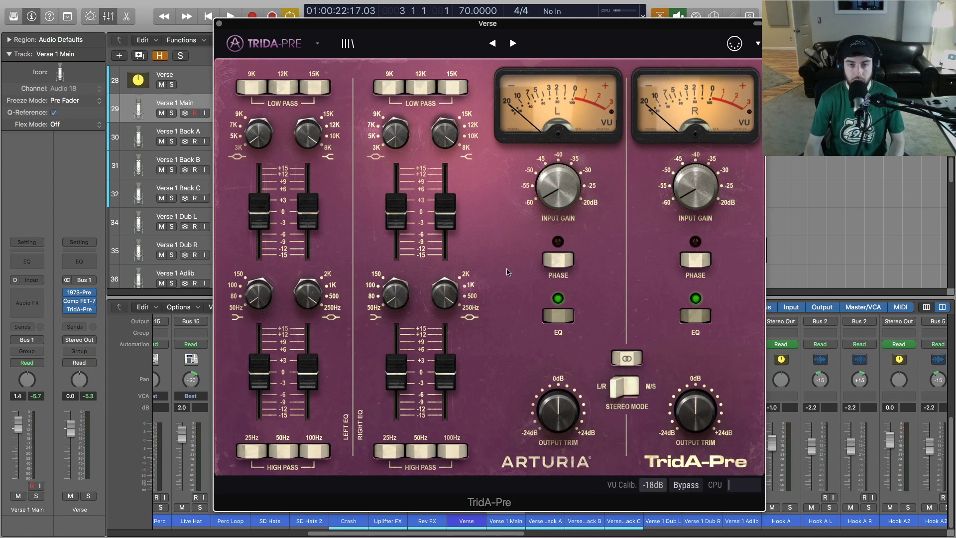
click(219, 23)
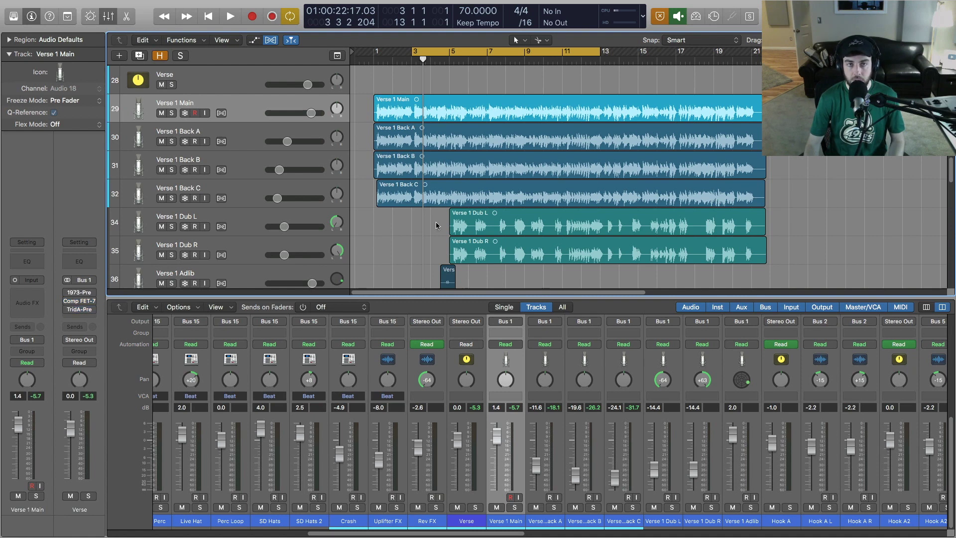
Go through the Verse 1 Main, Back A, Back B, Back C, Dub L and Dub R tracks to review the vocal layers.
click(234, 127)
click(242, 103)
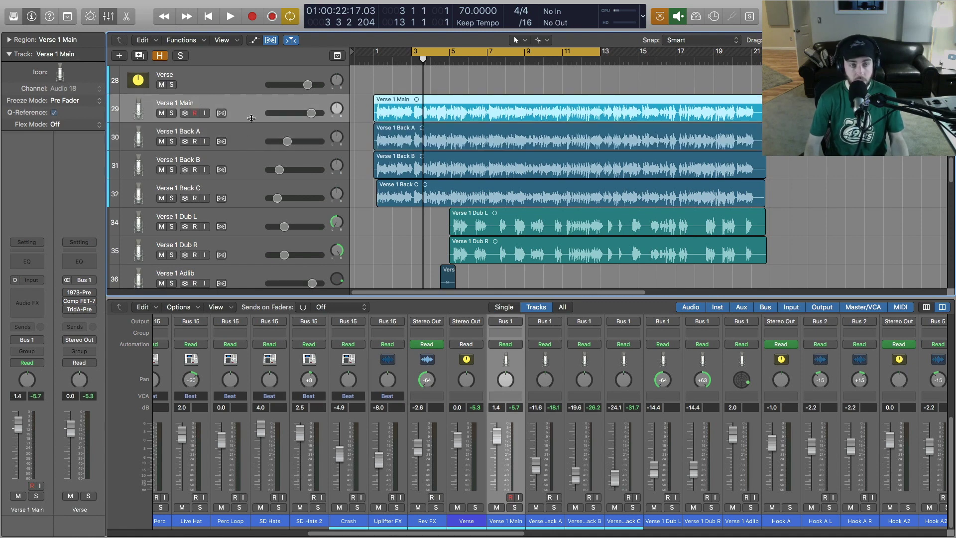
click(248, 143)
click(250, 167)
click(247, 193)
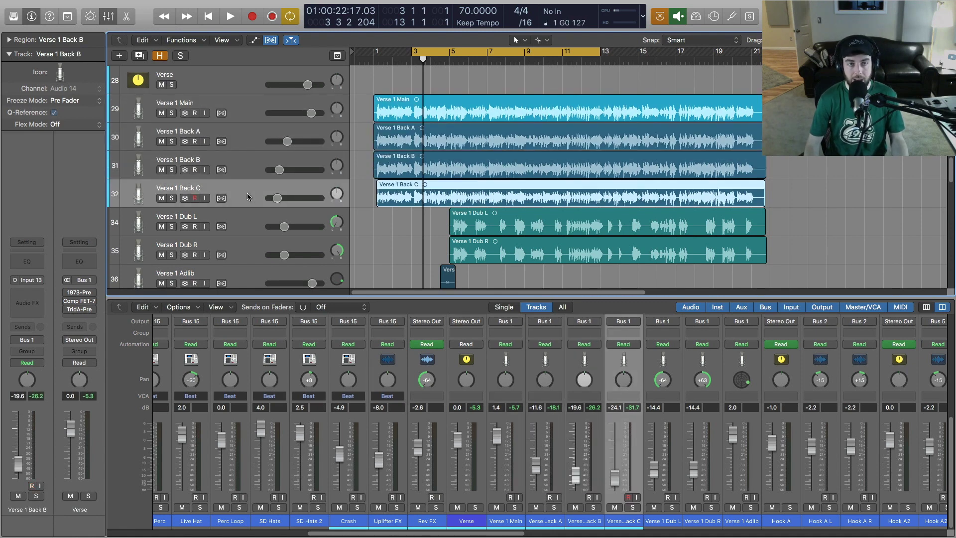
click(246, 223)
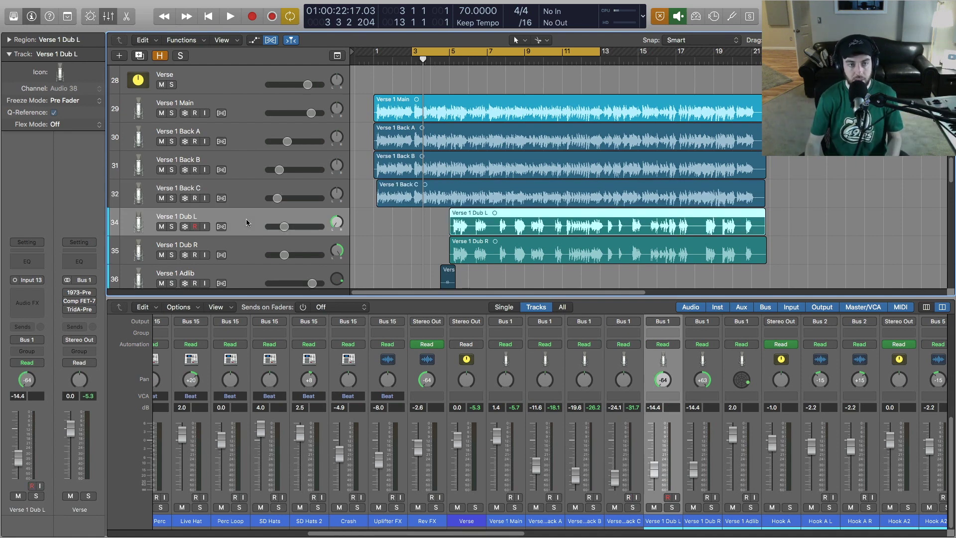
click(263, 244)
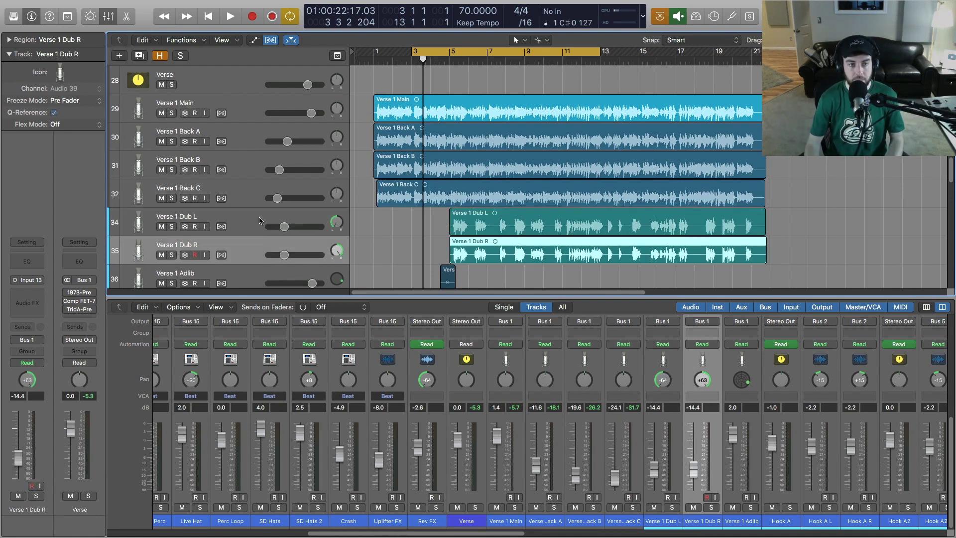
Check the output routing of the Verse 1 Main track to the Verse bus, leaving it unchanged.
click(254, 103)
click(35, 339)
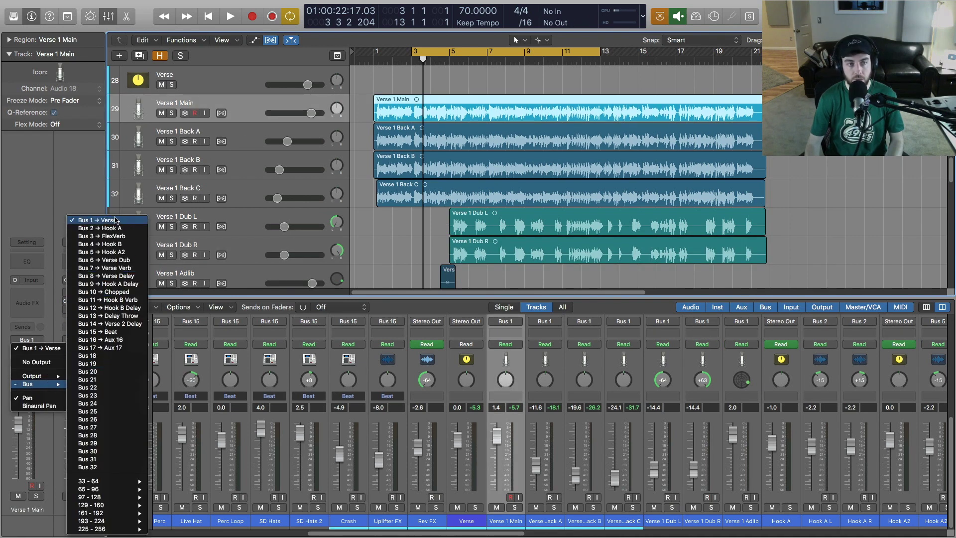
click(242, 121)
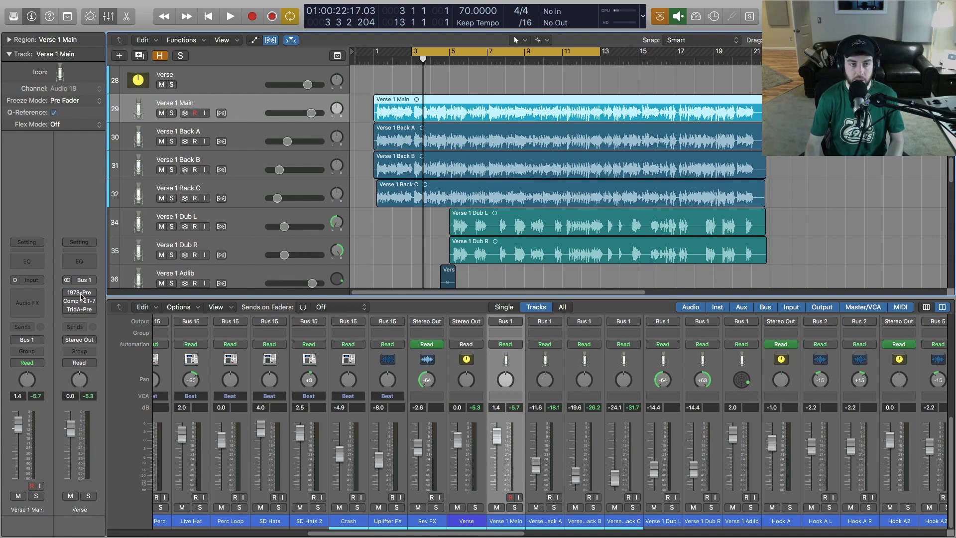
Play the cycled verse section with the Verse bus plug-ins bypassed, and stop playback at the end of the cycle.
key(space)
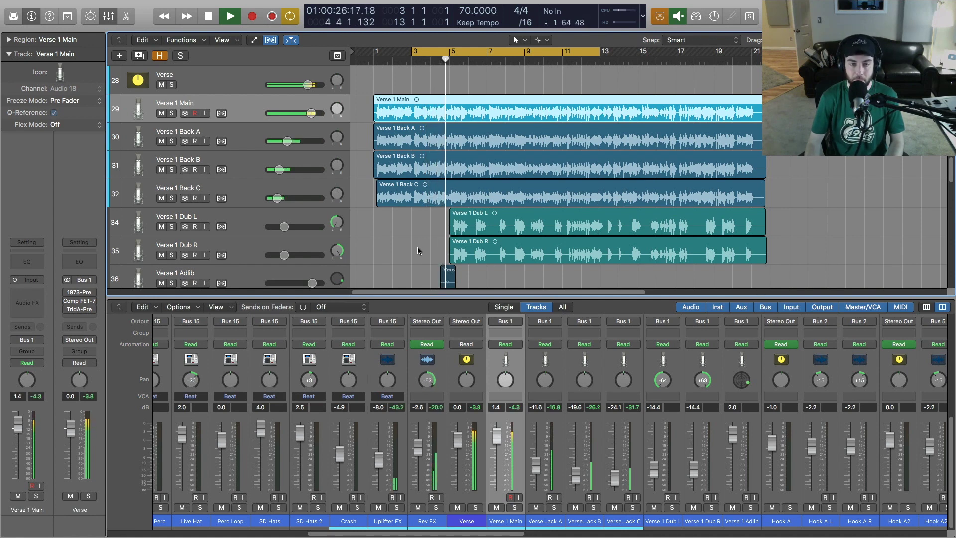
mouse_move(427, 534)
mouse_down()
mouse_move(469, 534)
mouse_move(436, 534)
mouse_up()
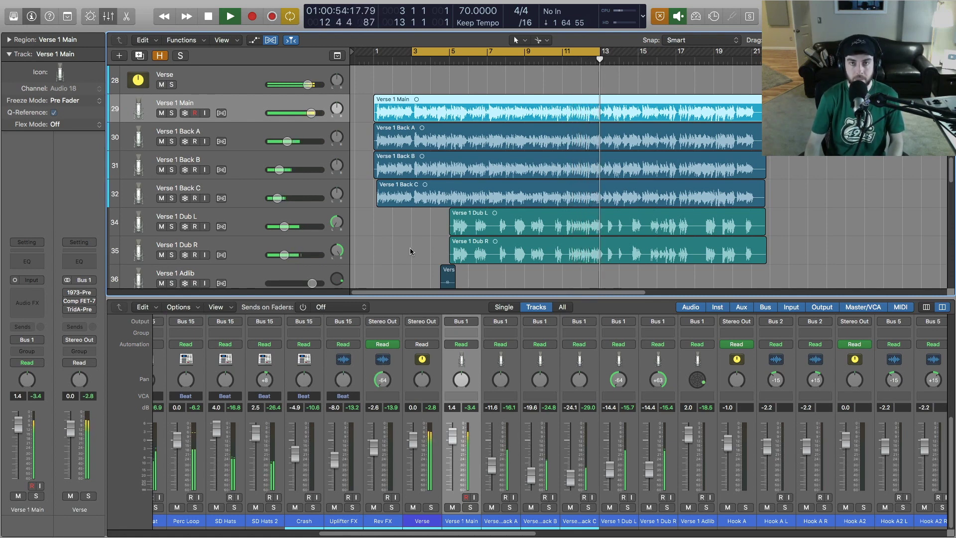
key(space)
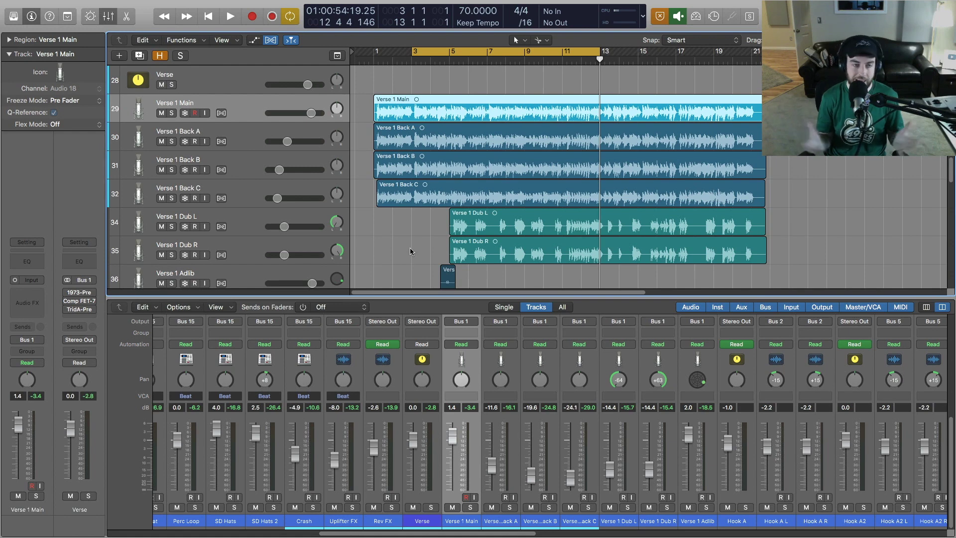
click(428, 226)
Open the 1973-Pre on the Verse bus, enable the plug-in and turn its stereo link on.
mouse_move(80, 294)
click(79, 294)
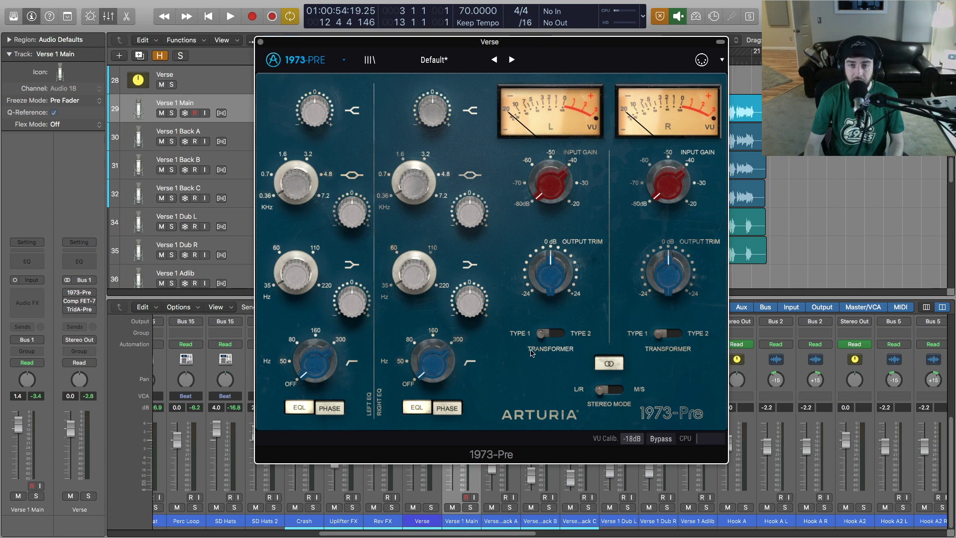
click(611, 365)
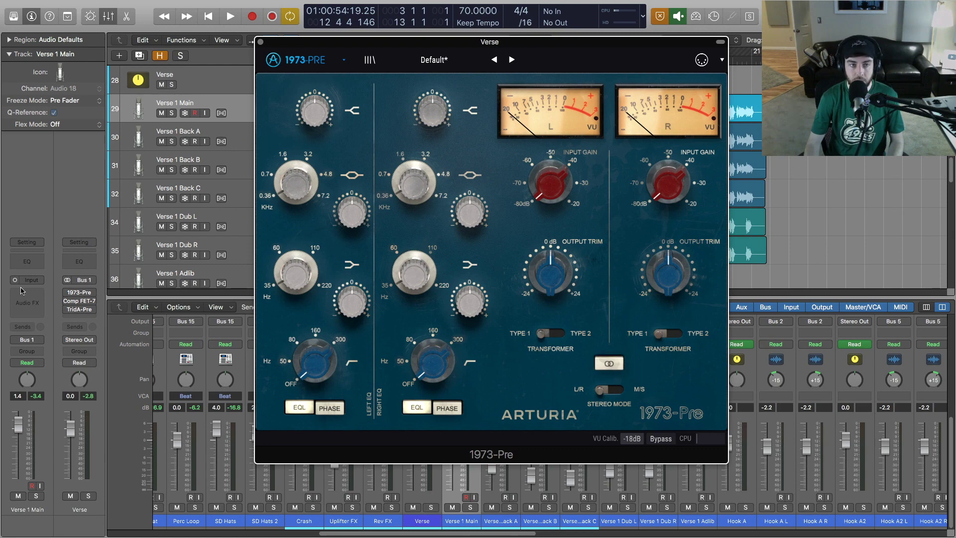
click(67, 292)
click(608, 366)
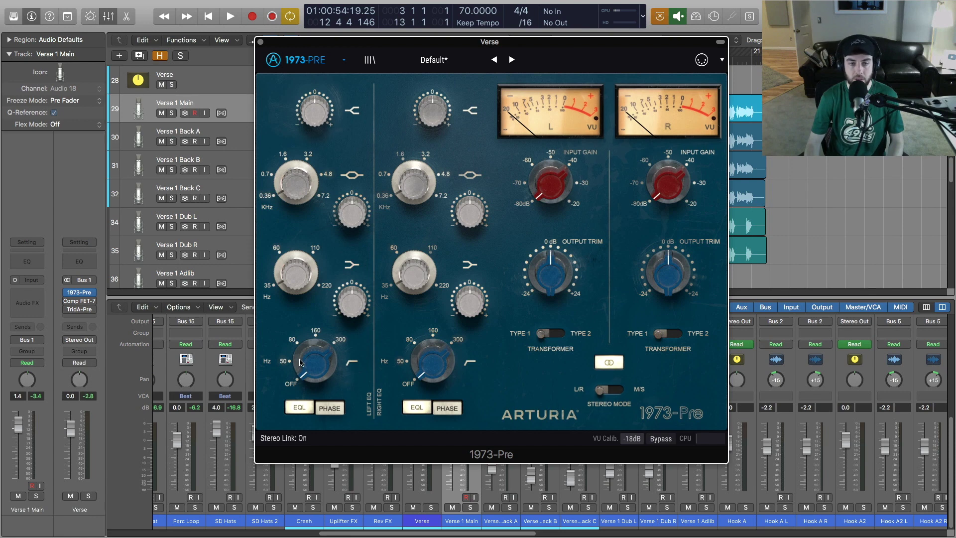
Set the 1973-Pre high-pass filter to about 100.7 Hz on both channels while listening to the verse.
drag(439, 369, 442, 235)
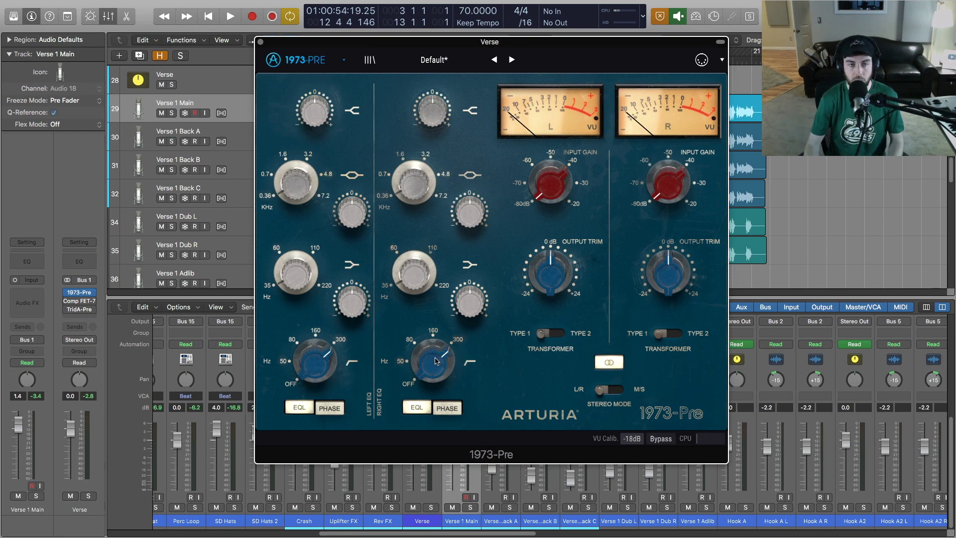
key(space)
drag(433, 359, 431, 406)
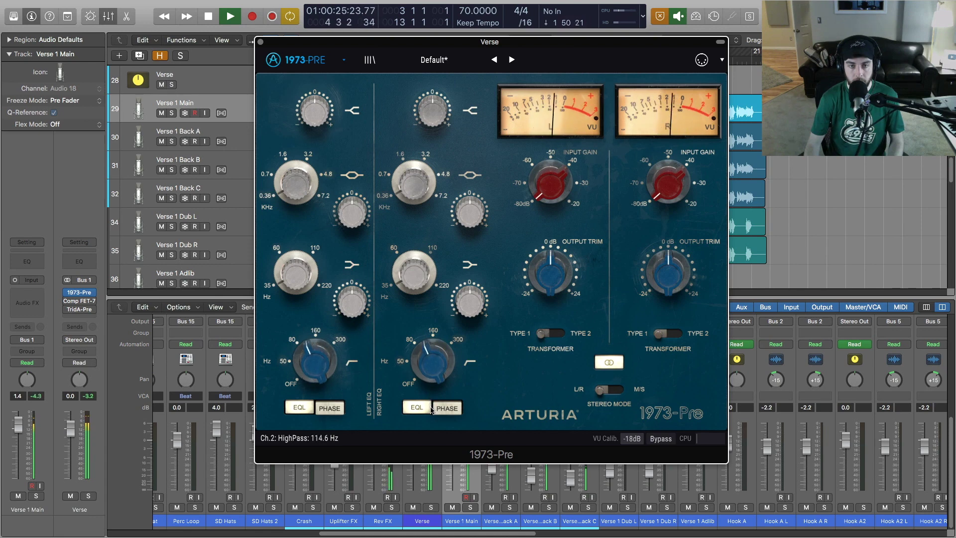
drag(427, 362, 429, 369)
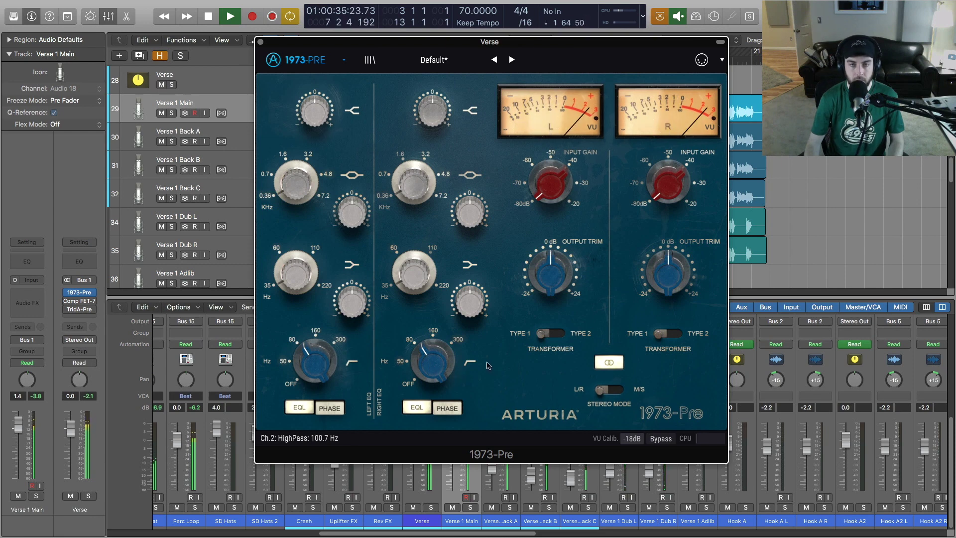
key(space)
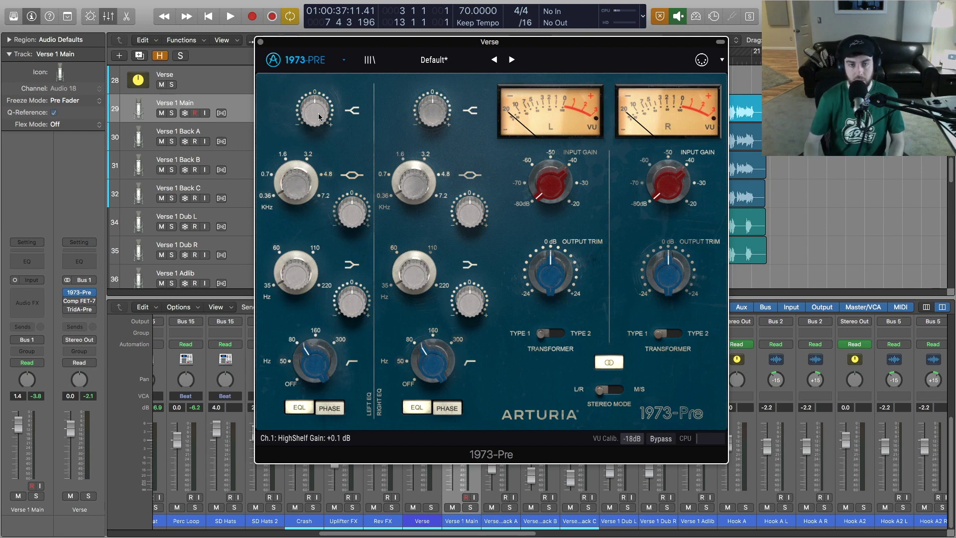
Raise the high-shelf gain to about +1.7 dB during playback and compare the sound with the 1973-Pre bypassed.
key(space)
drag(318, 117, 318, 107)
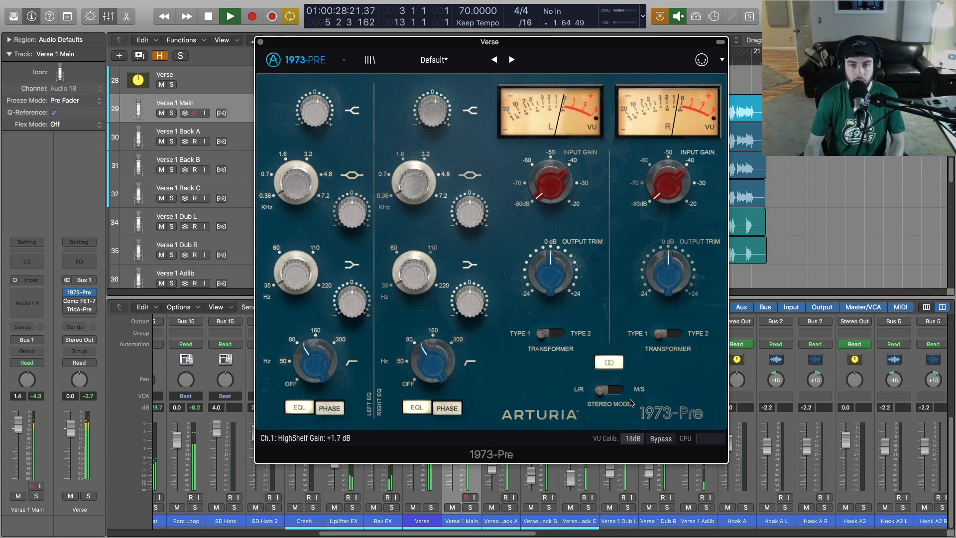
click(661, 439)
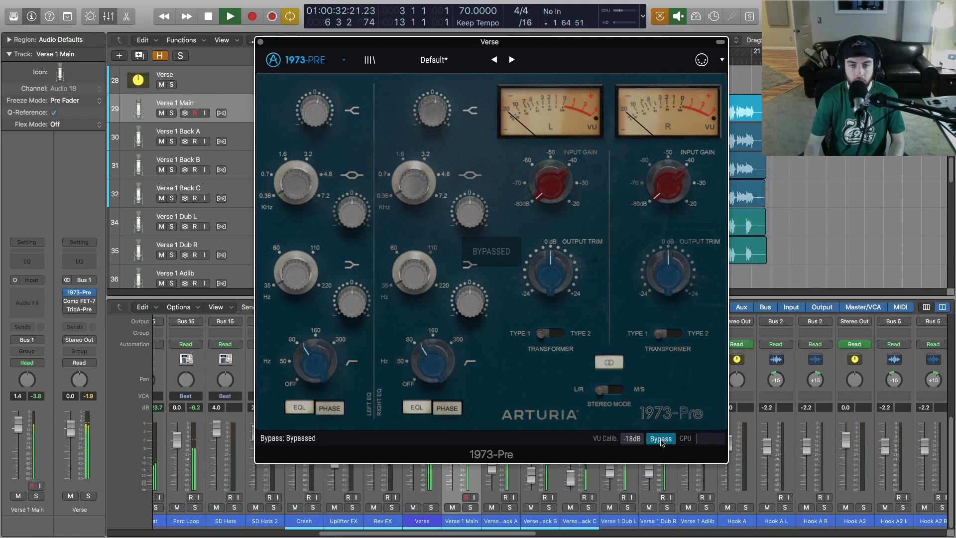
click(662, 440)
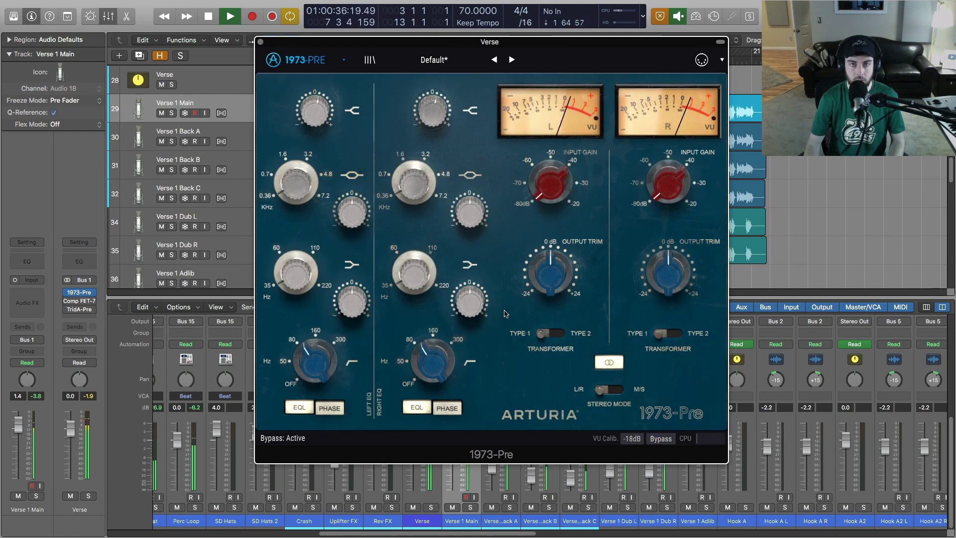
key(space)
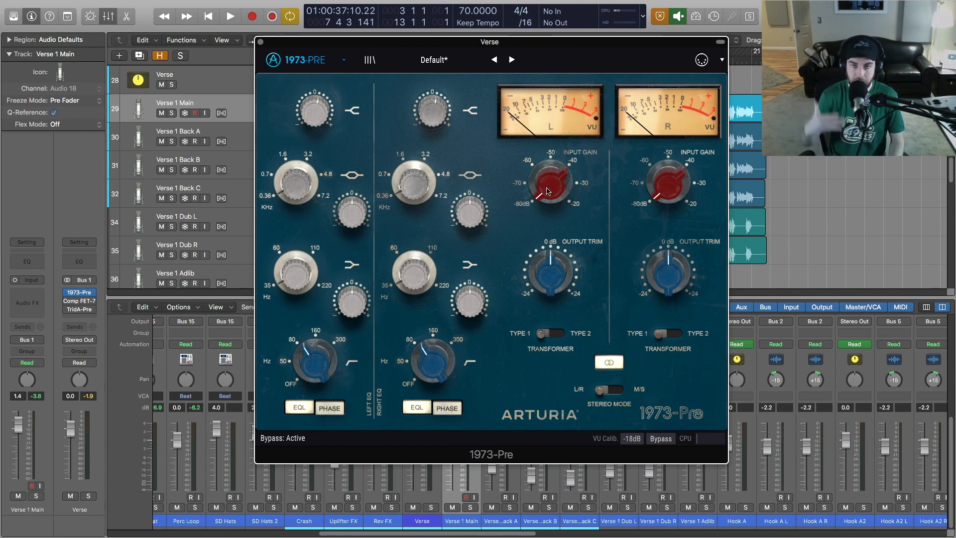
Raise the 1973-Pre input gain to about -53.1 dB during playback and set the transformer circuit to Type 2.
drag(544, 187, 545, 184)
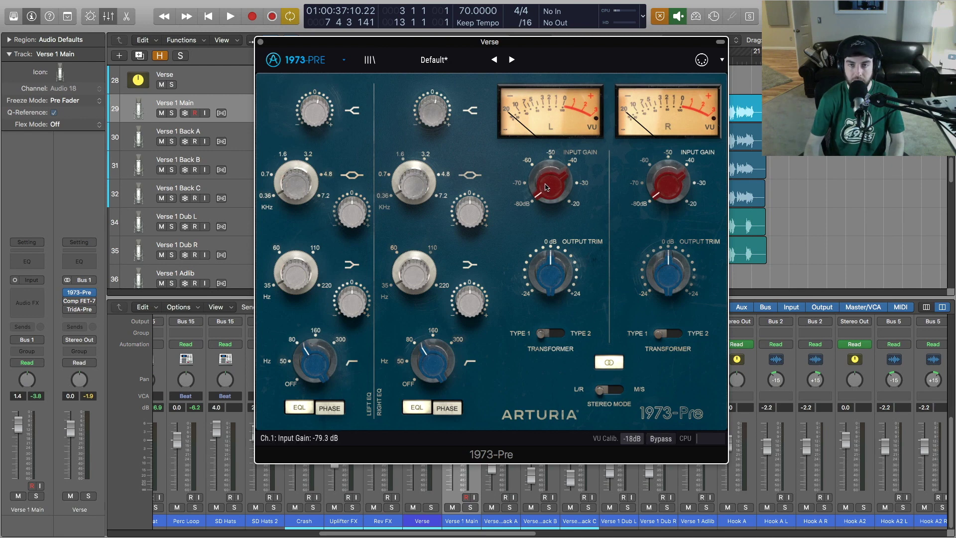
key(space)
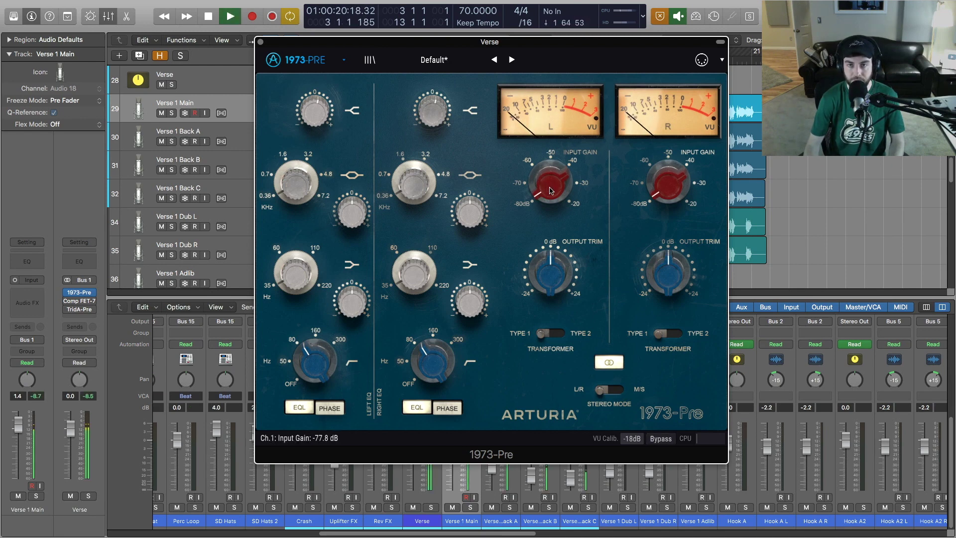
mouse_move(552, 191)
mouse_down()
mouse_move(556, 157)
mouse_move(551, 186)
mouse_move(550, 177)
mouse_up()
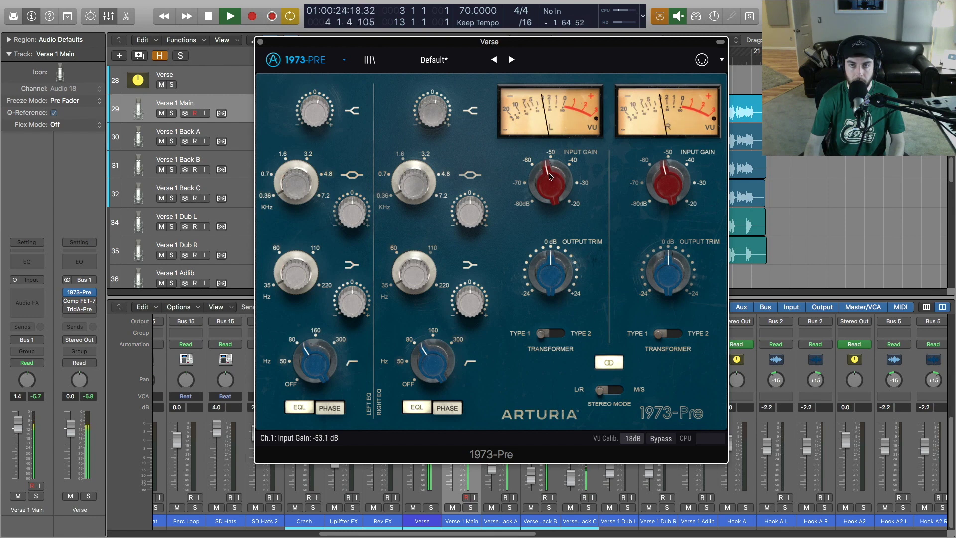
click(551, 337)
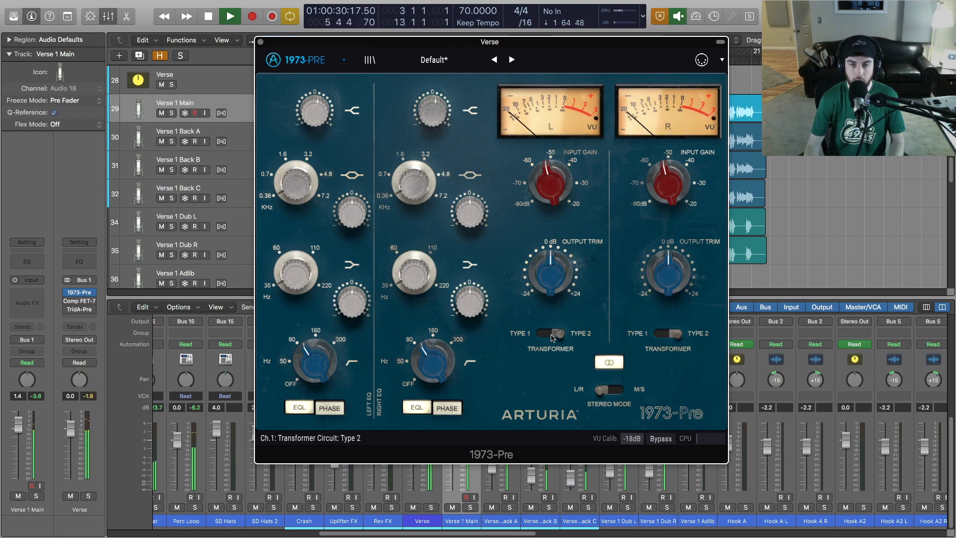
Compare the verse with the 1973-Pre bypassed and active, then leave it active and stop playback.
click(660, 440)
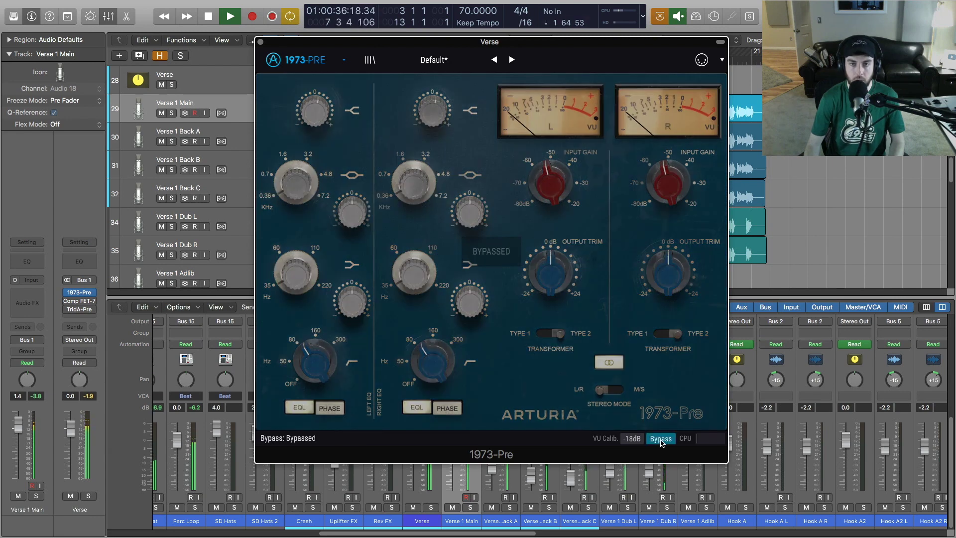
click(660, 439)
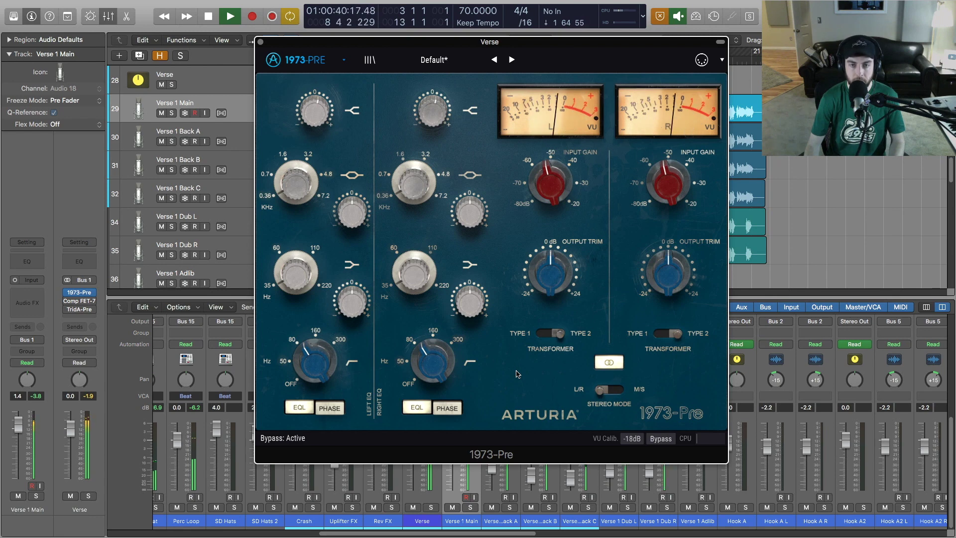
key(space)
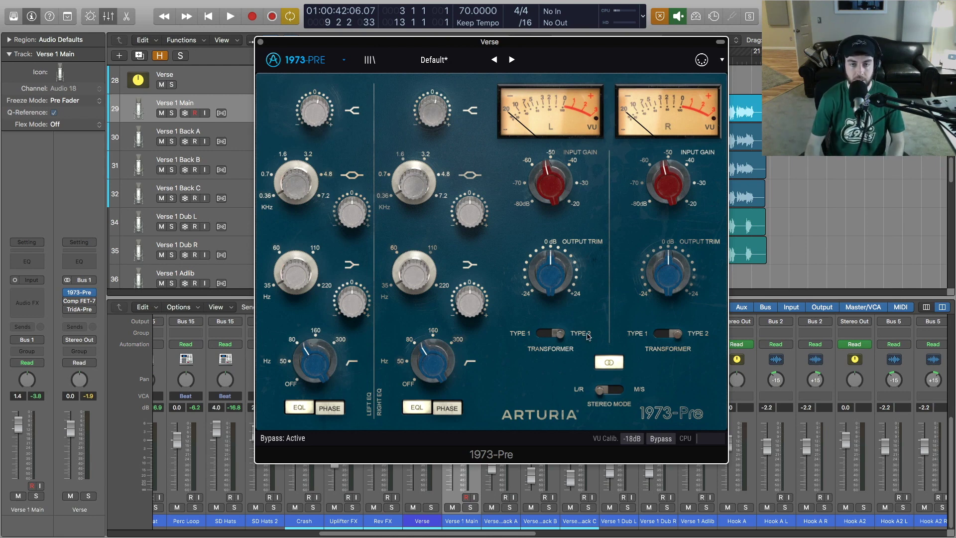
Close the 1973-Pre, open the Comp FET-76 on the Verse bus and raise its input gain to about -32.4 dB during playback.
click(260, 42)
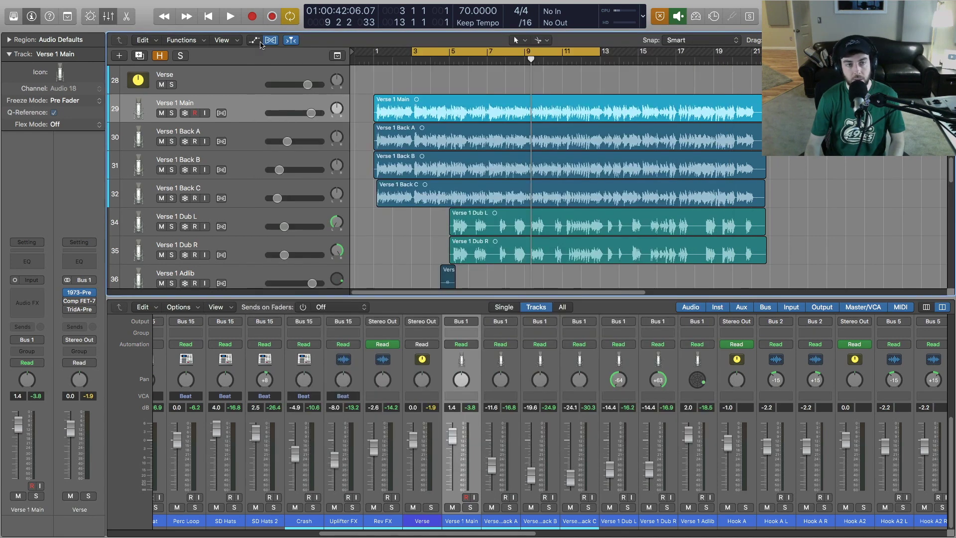
click(80, 302)
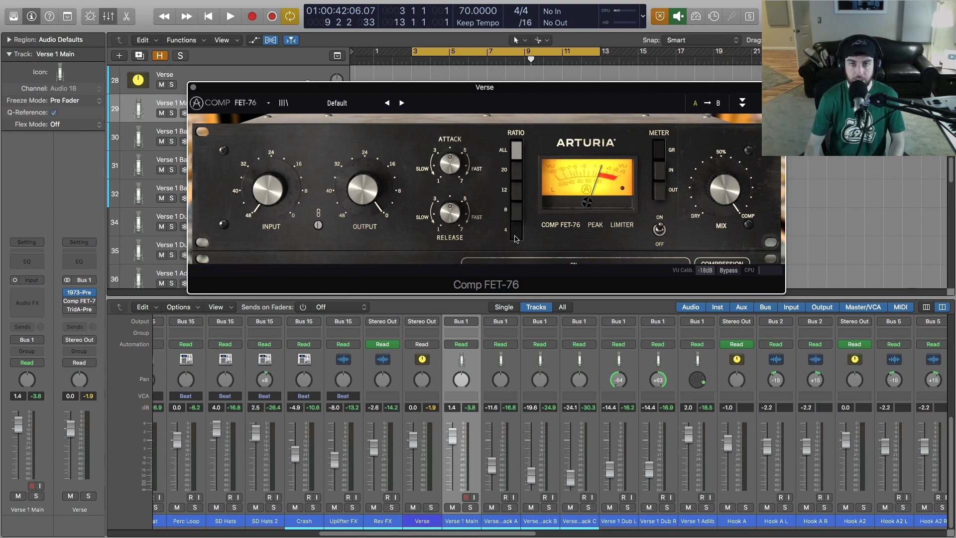
mouse_move(365, 192)
mouse_down()
mouse_move(364, 207)
mouse_move(365, 191)
mouse_up()
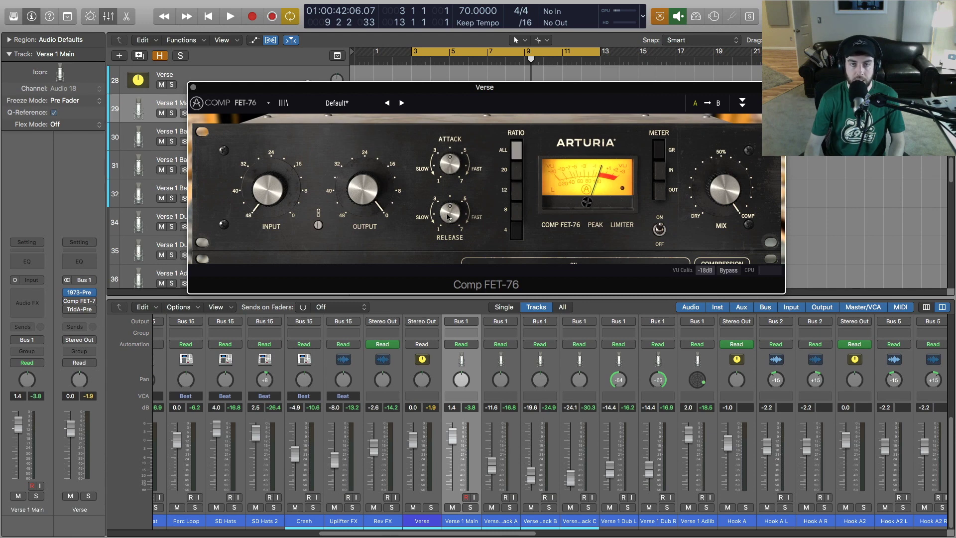
key(space)
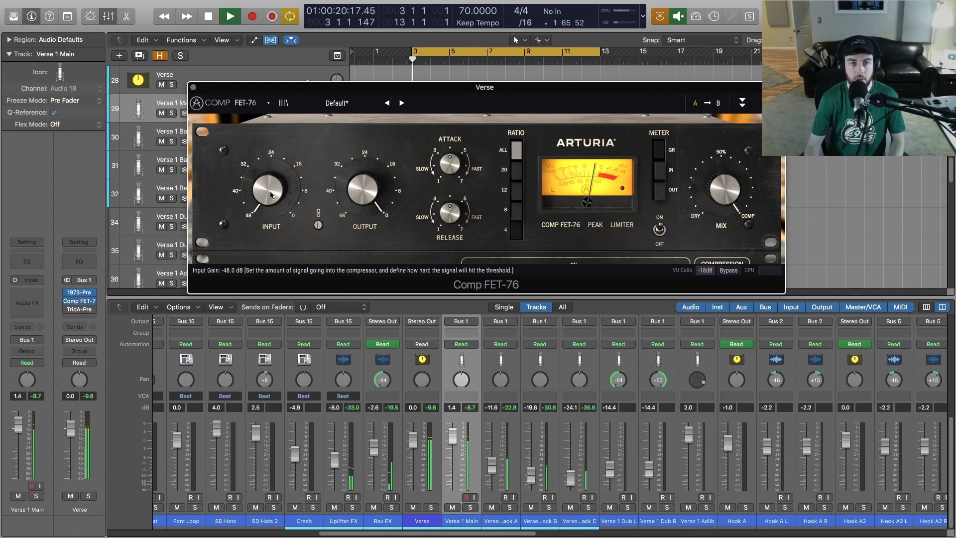
mouse_move(268, 189)
mouse_down()
mouse_move(269, 154)
mouse_move(269, 197)
mouse_up()
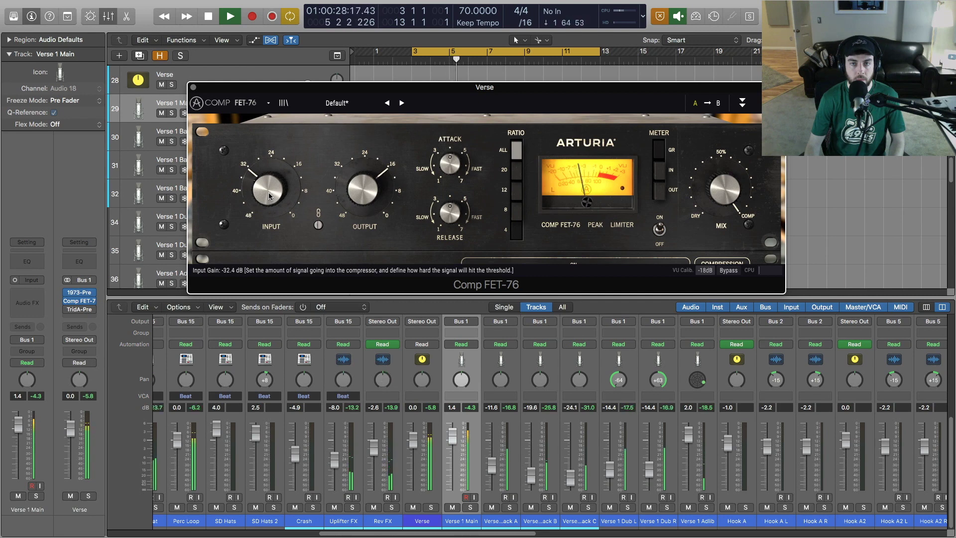
Set the Comp FET-76 attack to about 6.95 and raise the release slightly above 4.5 while listening to the verse.
drag(450, 164, 449, 152)
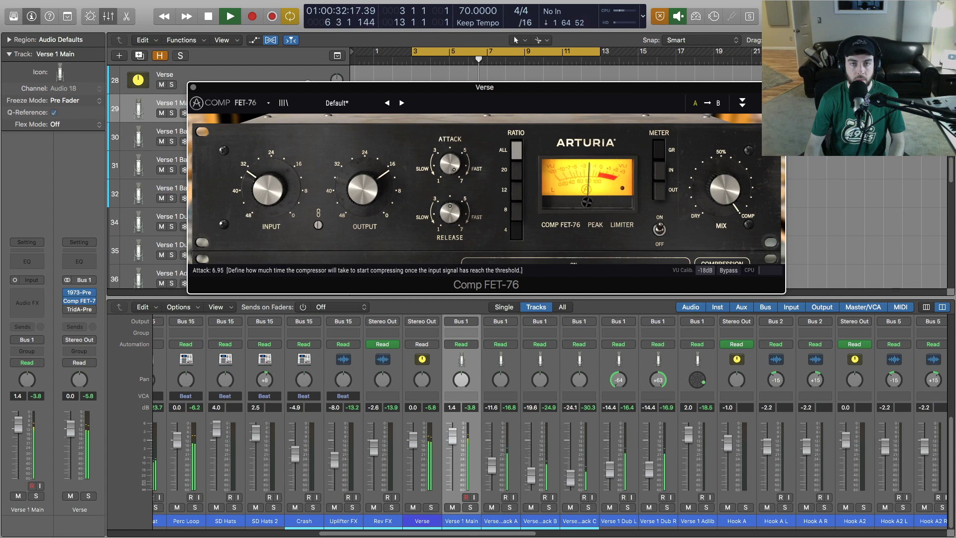
drag(450, 219, 452, 219)
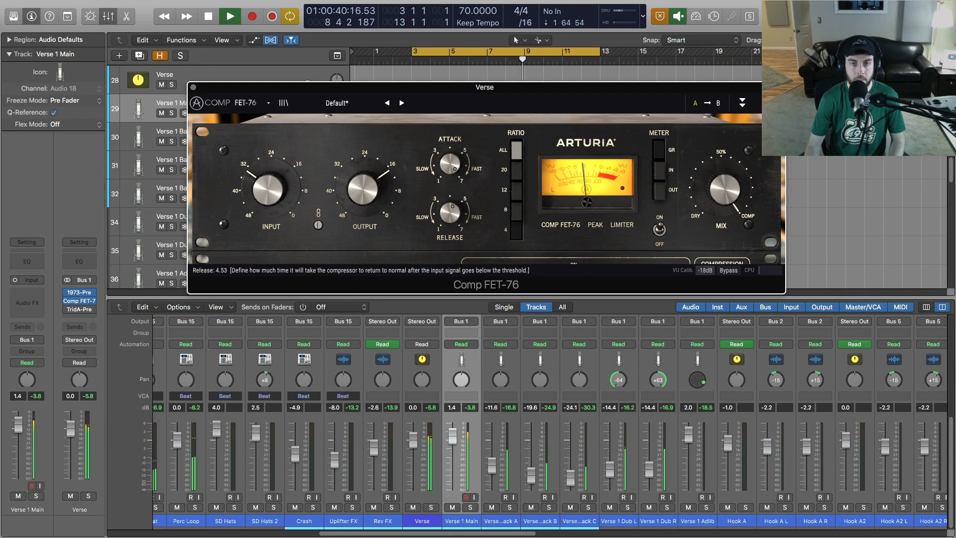
drag(451, 218, 451, 216)
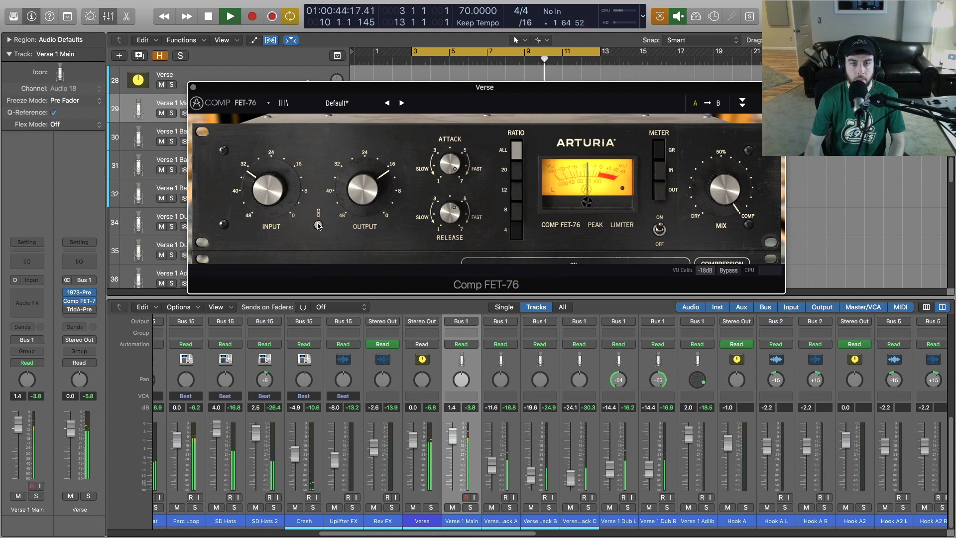
Raise the Comp FET-76 output gain to about -12.5 dB, compare the verse with the compressor bypassed and active, and stop playback.
drag(369, 193, 370, 189)
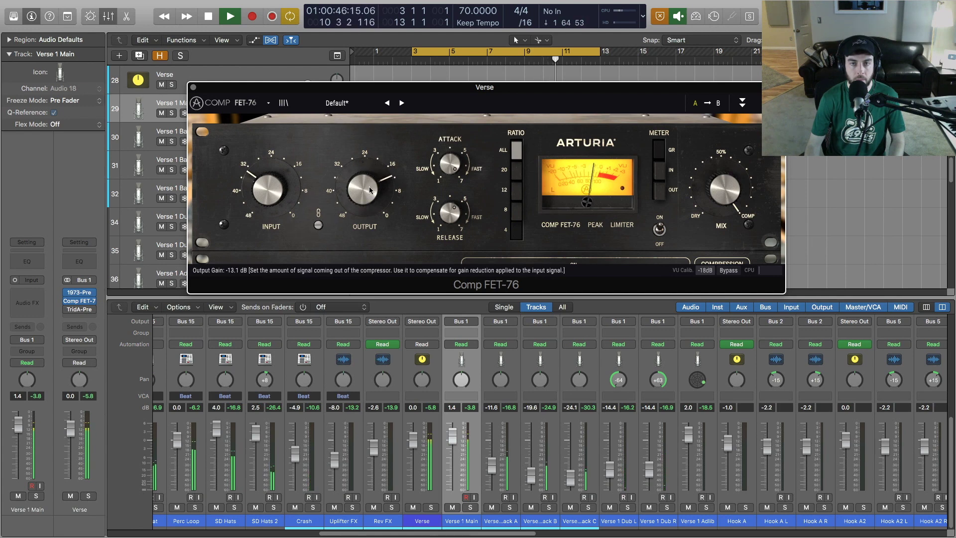
drag(368, 192, 368, 189)
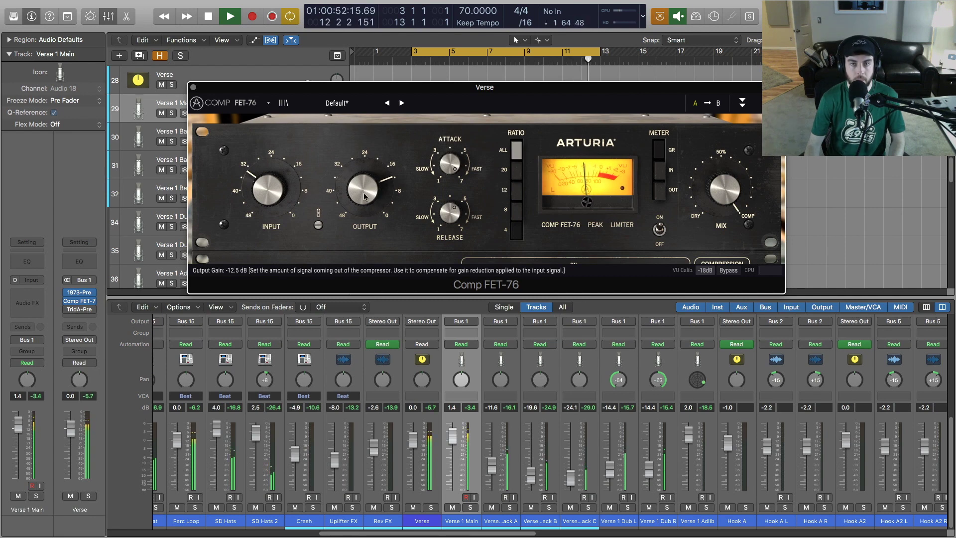
click(728, 270)
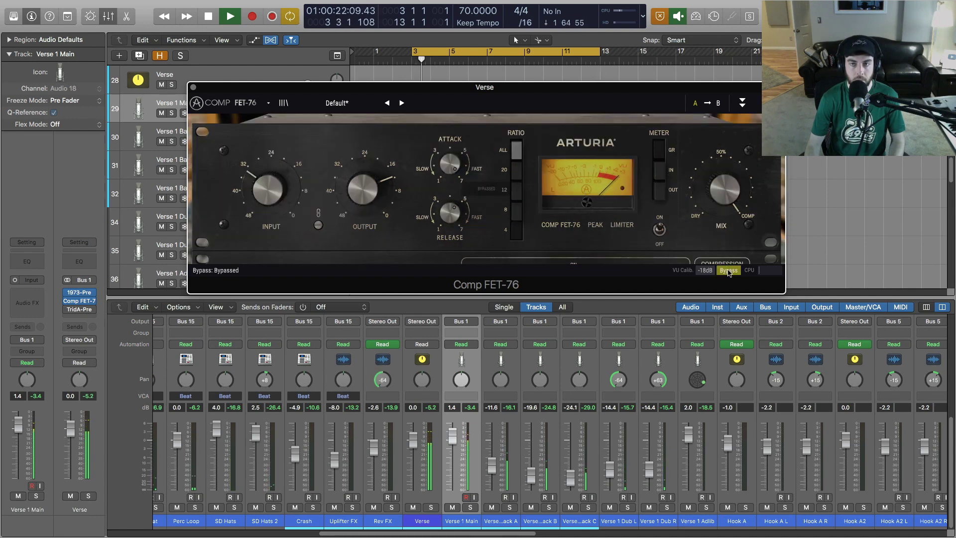
click(728, 270)
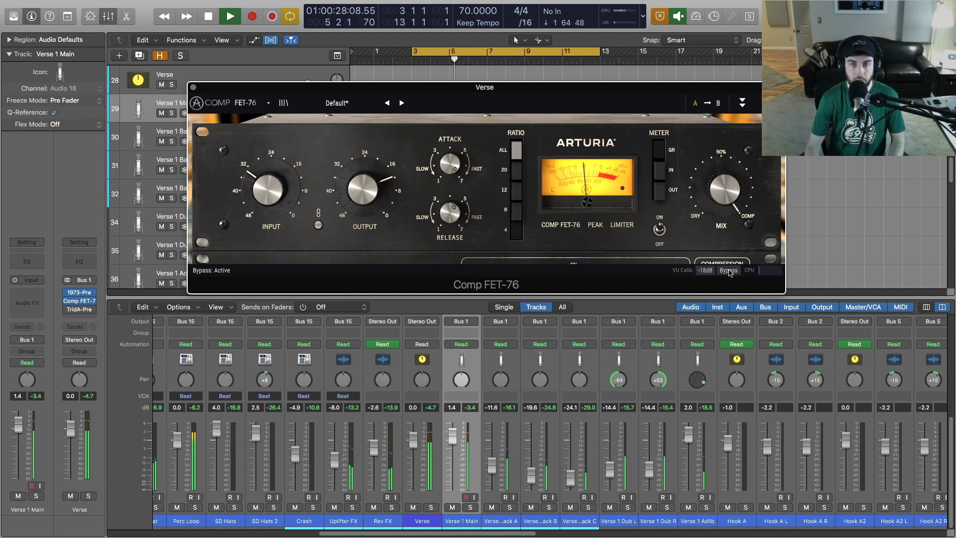
click(728, 270)
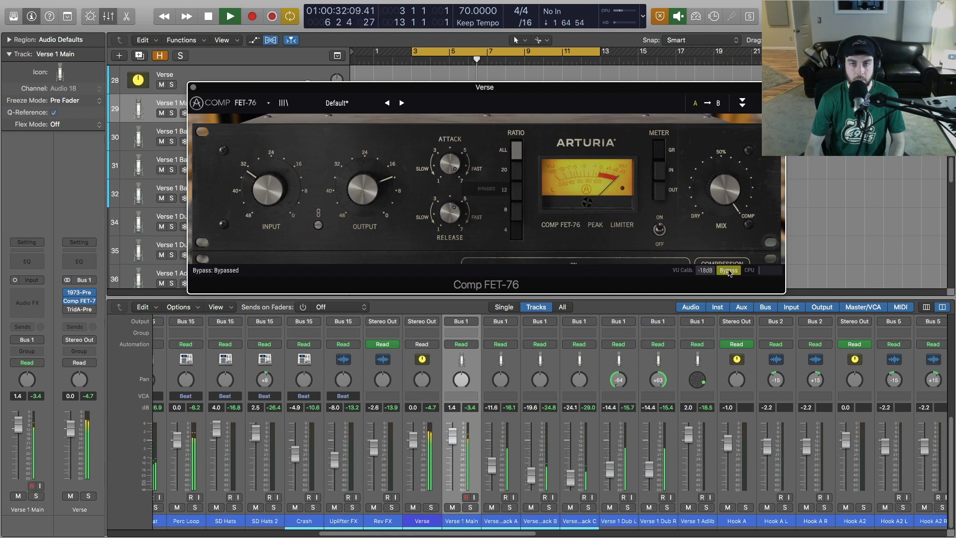
click(728, 271)
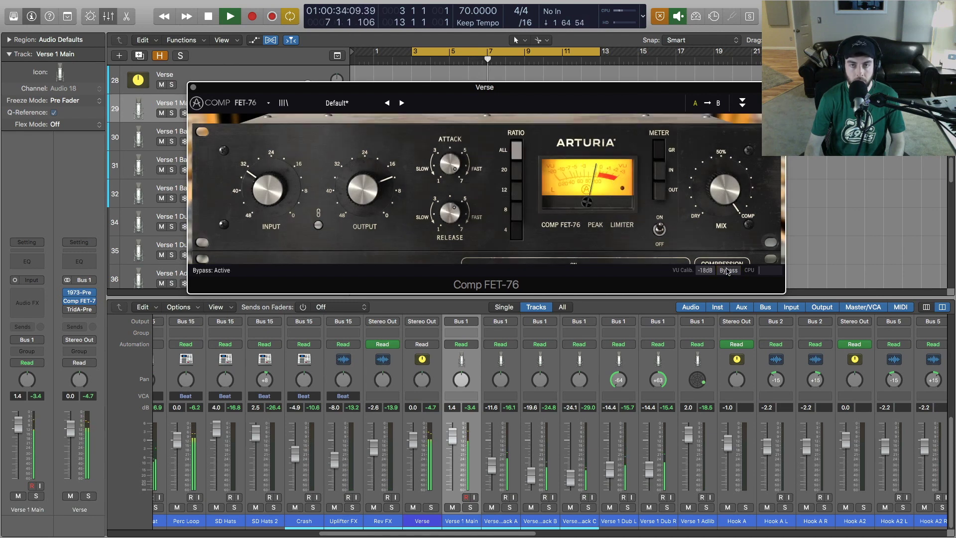
key(space)
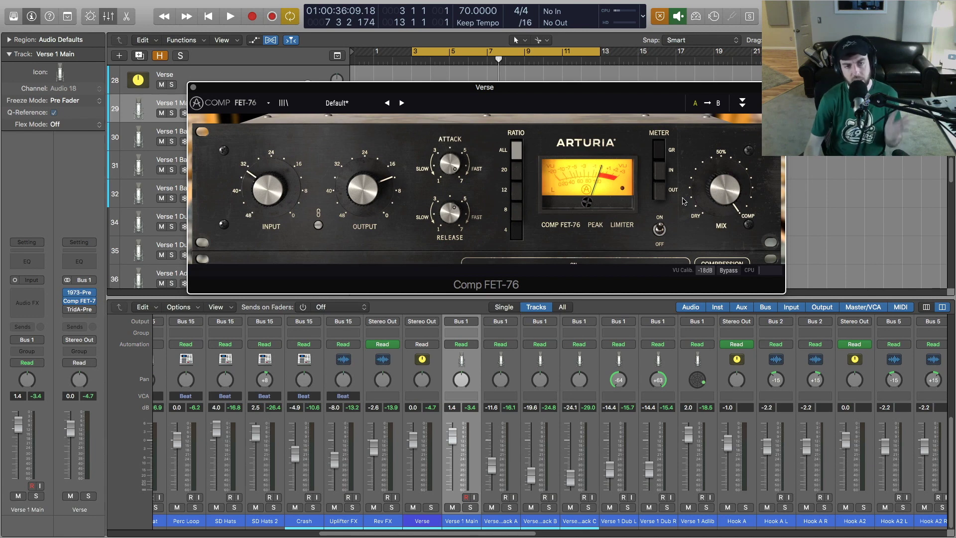
Open the TridA-Pre on the Verse bus in place of the compressor, link its stereo channels and raise the high-shelf frequency.
click(193, 88)
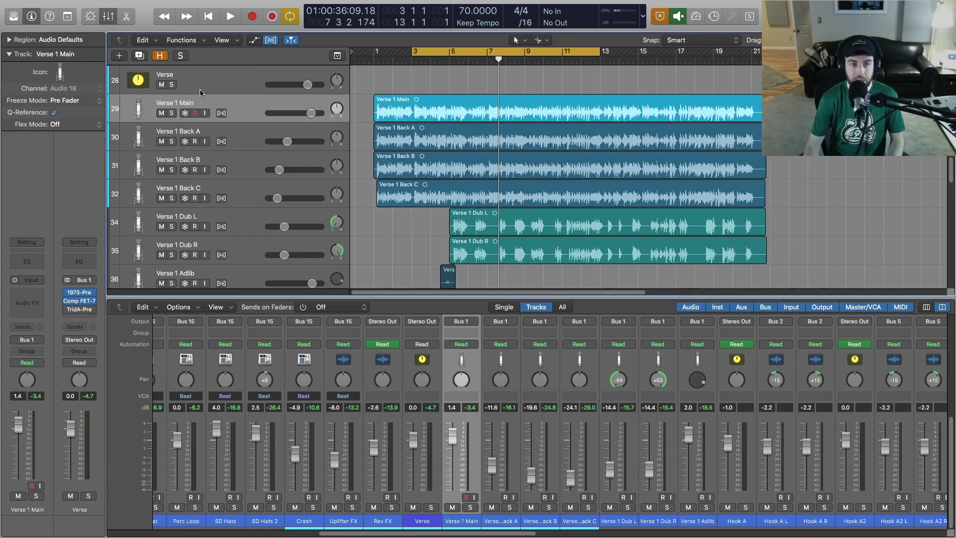
click(80, 309)
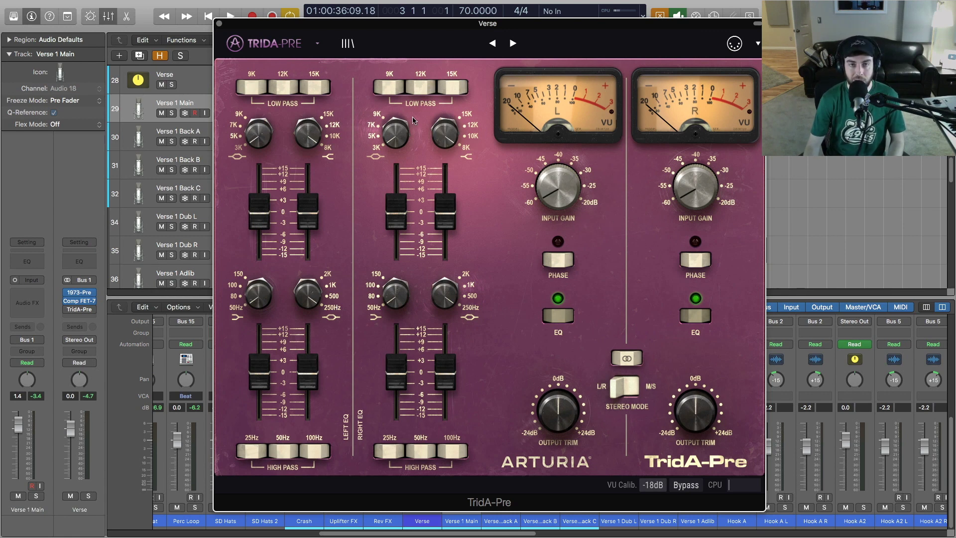
click(627, 358)
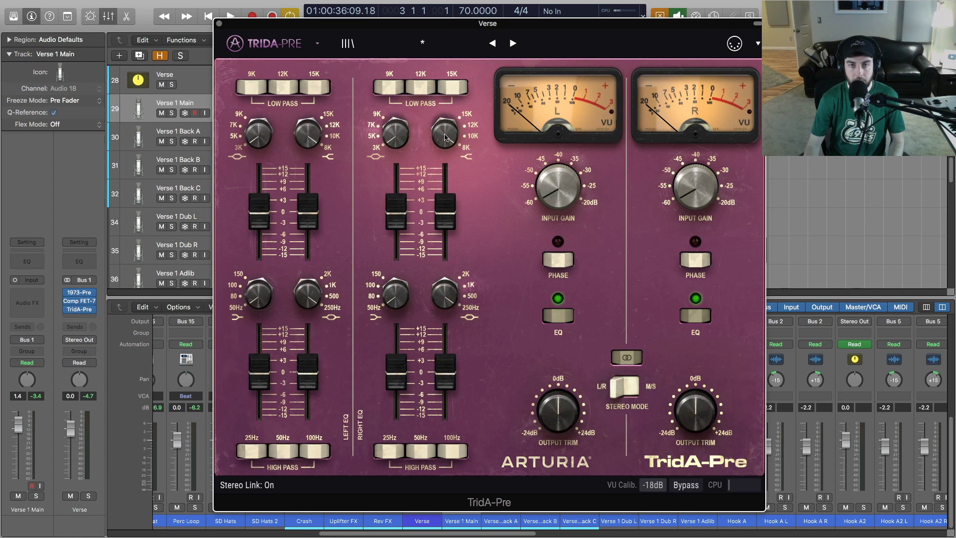
drag(444, 143, 445, 128)
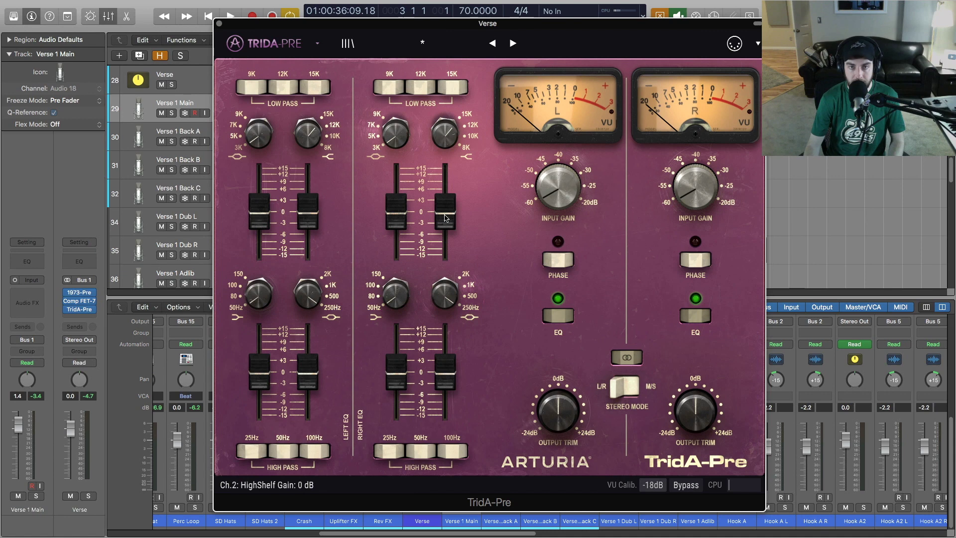
Raise the TridA-Pre high-shelf gain to +6.0 dB and the input gain to about -52.6 dB during playback.
key(space)
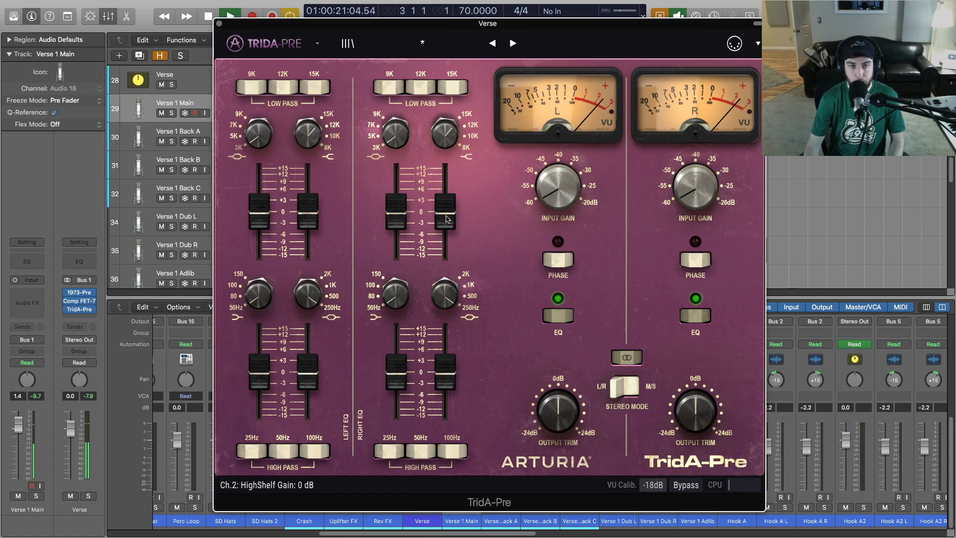
drag(446, 219, 447, 193)
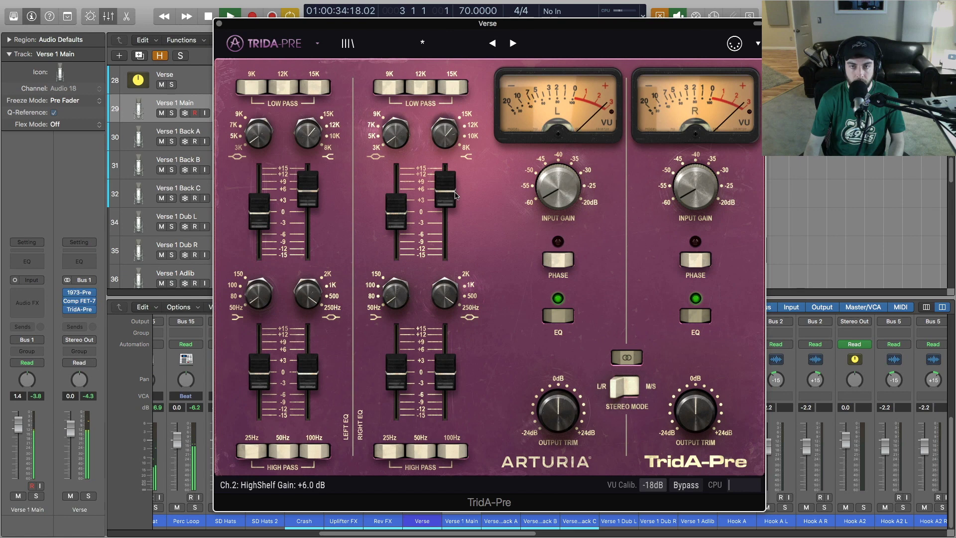
mouse_move(559, 193)
mouse_down()
mouse_move(561, 170)
mouse_move(556, 192)
mouse_up()
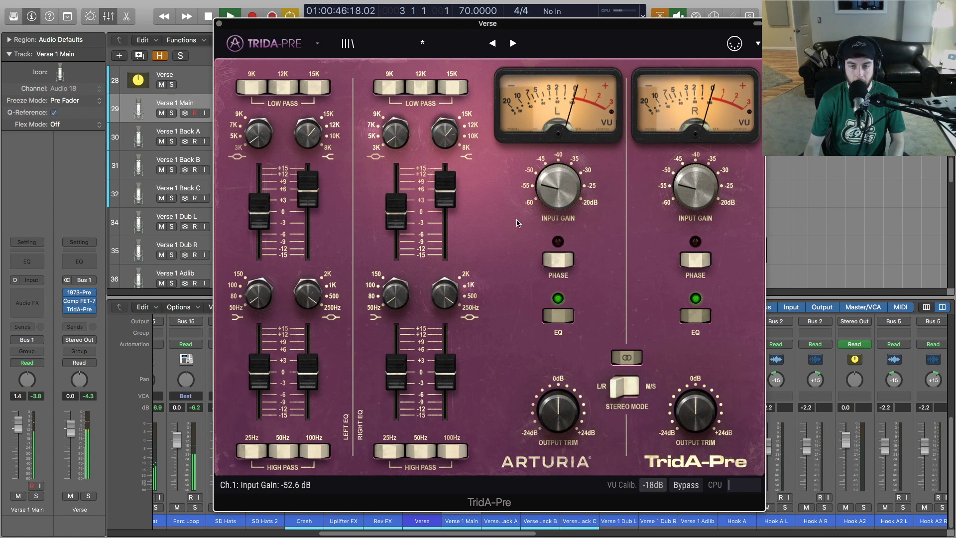
Compare the verse with the TridA-Pre bypassed and active, leave it active and stop playback.
click(689, 486)
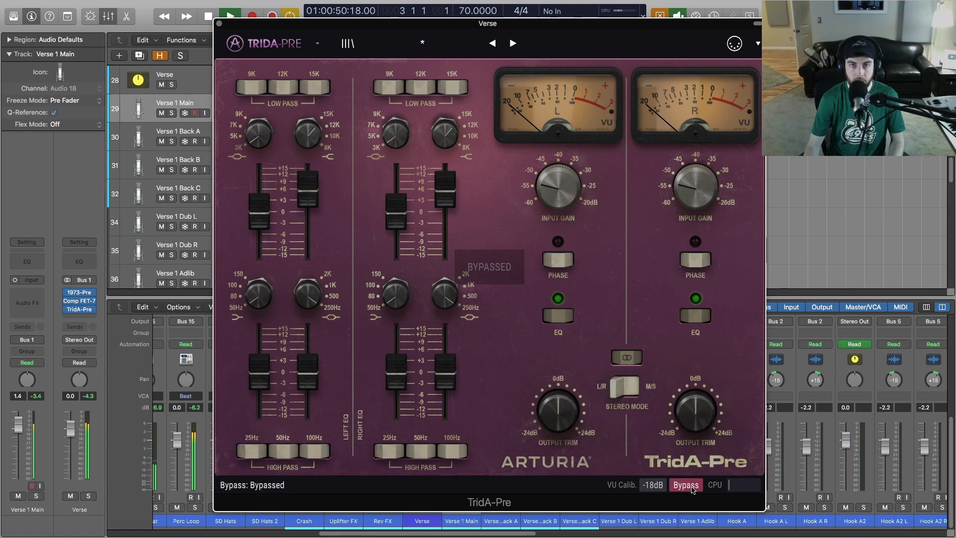
click(692, 487)
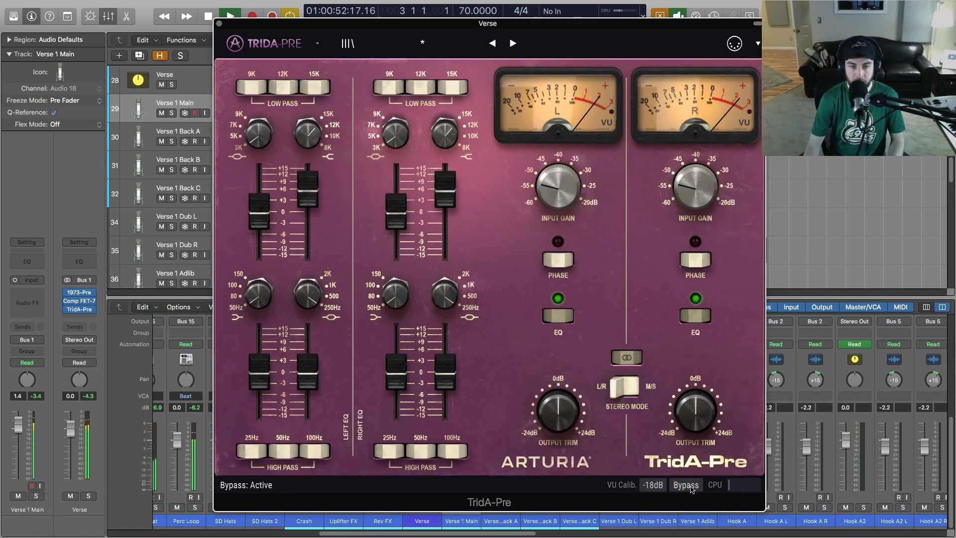
key(space)
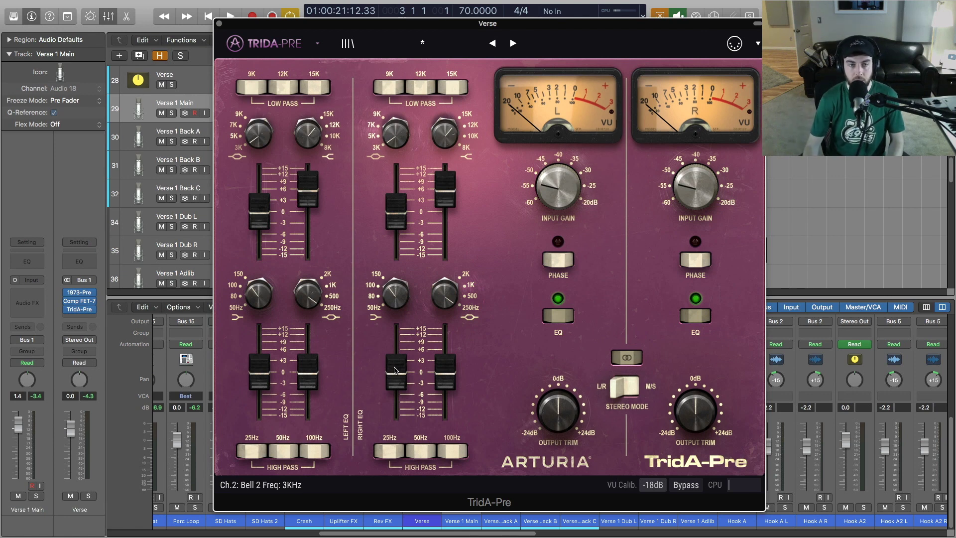
Lower the TridA-Pre low-shelf gain to -1.0 dB and raise the output trim to about +0.8 dB during playback.
key(space)
drag(395, 371, 397, 381)
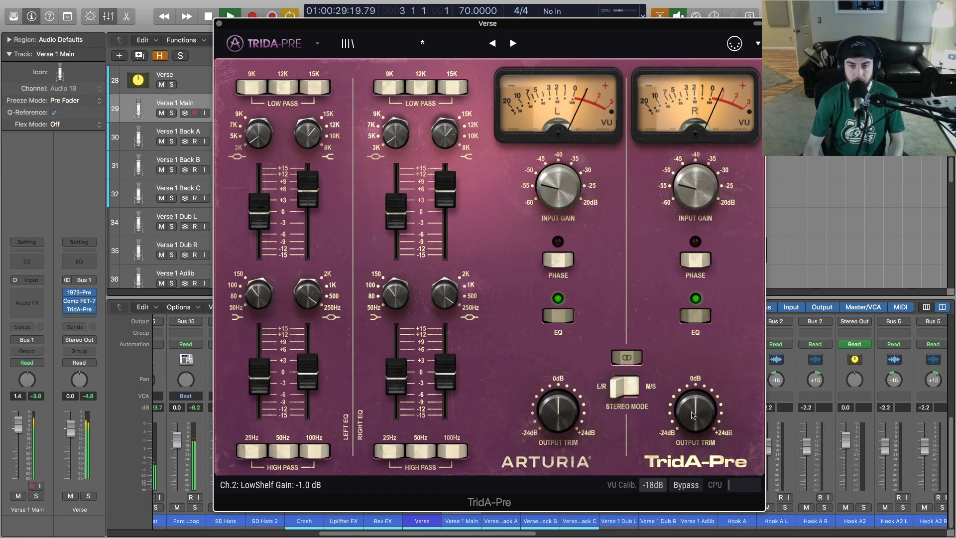
drag(691, 413, 691, 415)
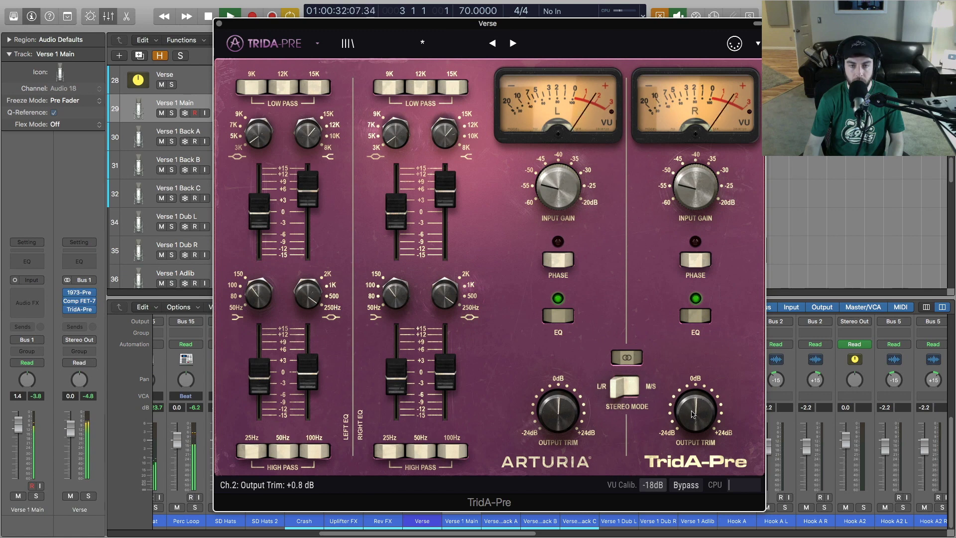
Check the adjusted TridA-Pre against its bypassed sound, leave it active, close the plug-in and stop playback.
click(686, 485)
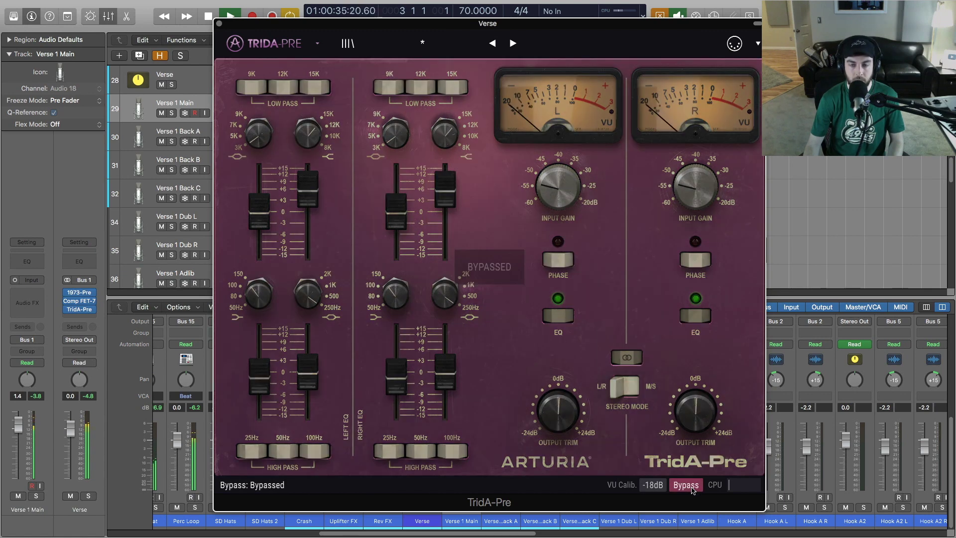
click(687, 485)
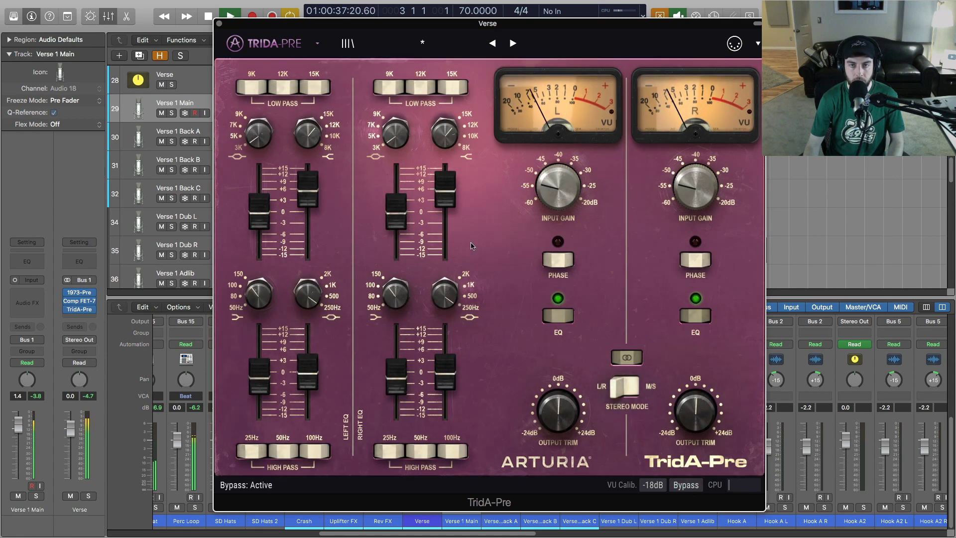
click(219, 25)
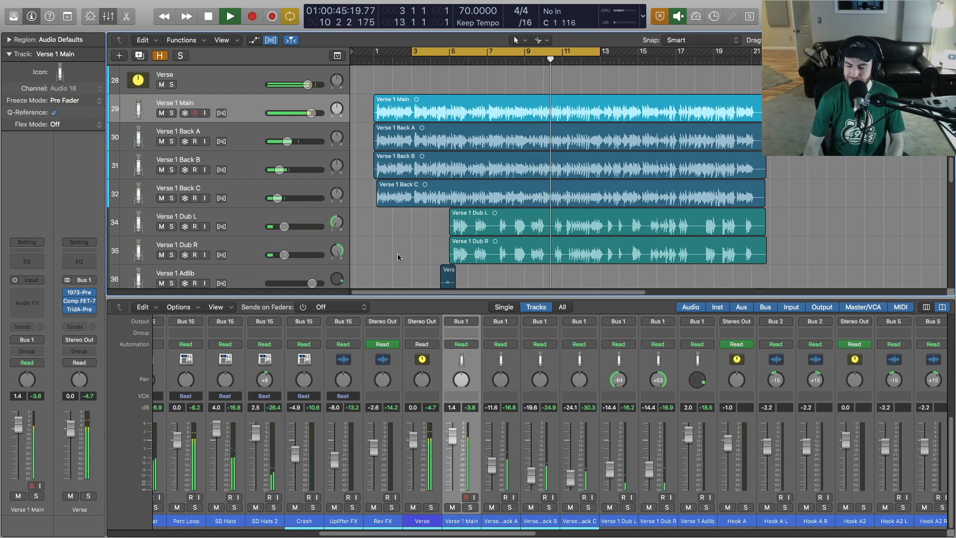
key(space)
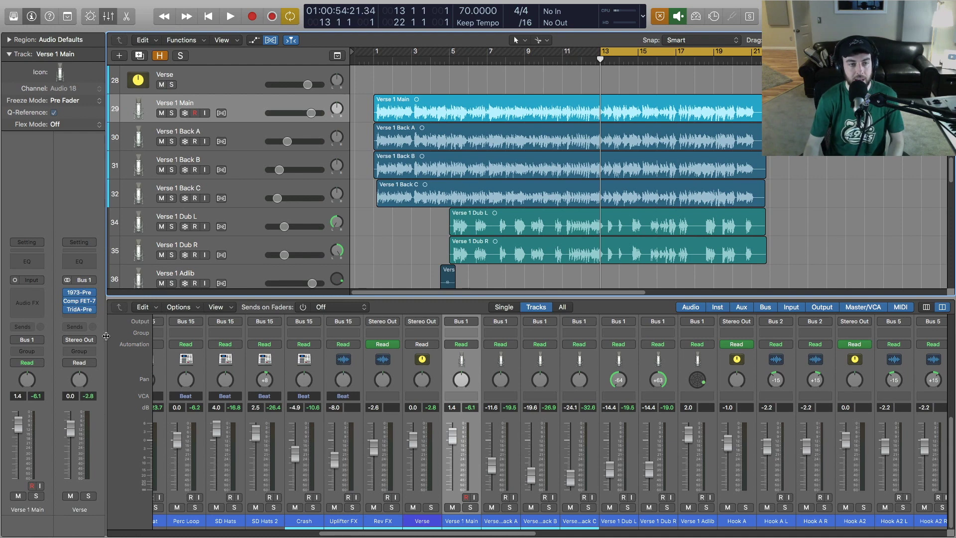
Add two sends to the Verse bus, one to Bus 16 (Aux 16) and one to Bus 17 (Aux 17).
click(82, 329)
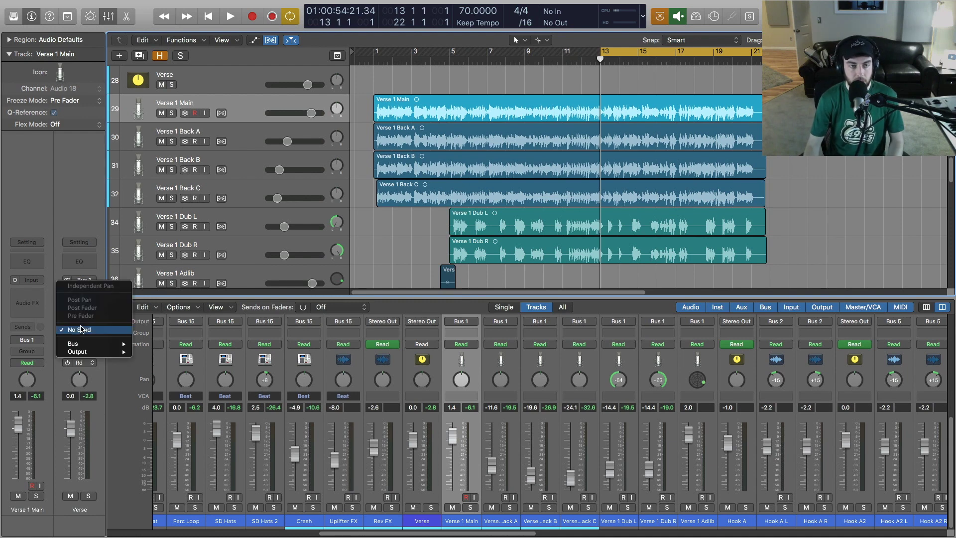
mouse_move(88, 344)
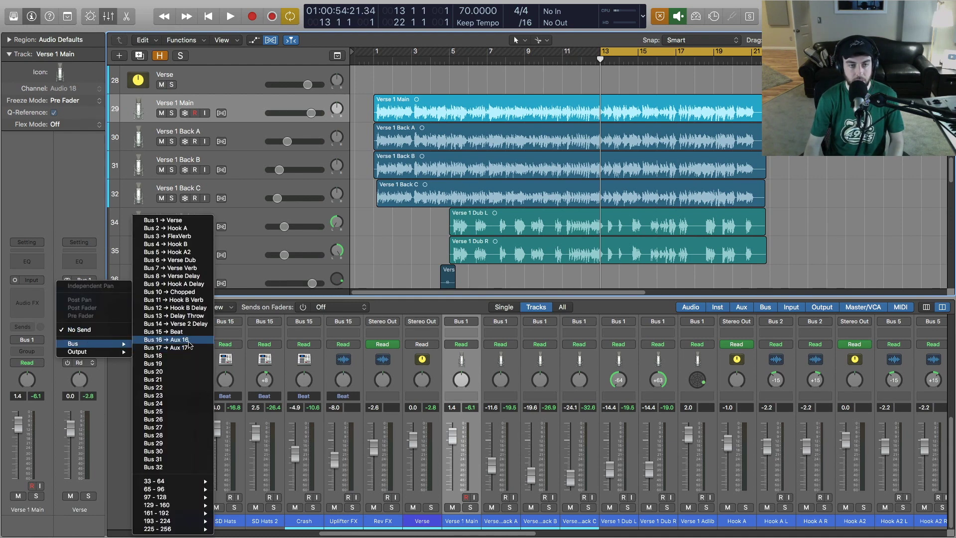
click(165, 340)
click(78, 330)
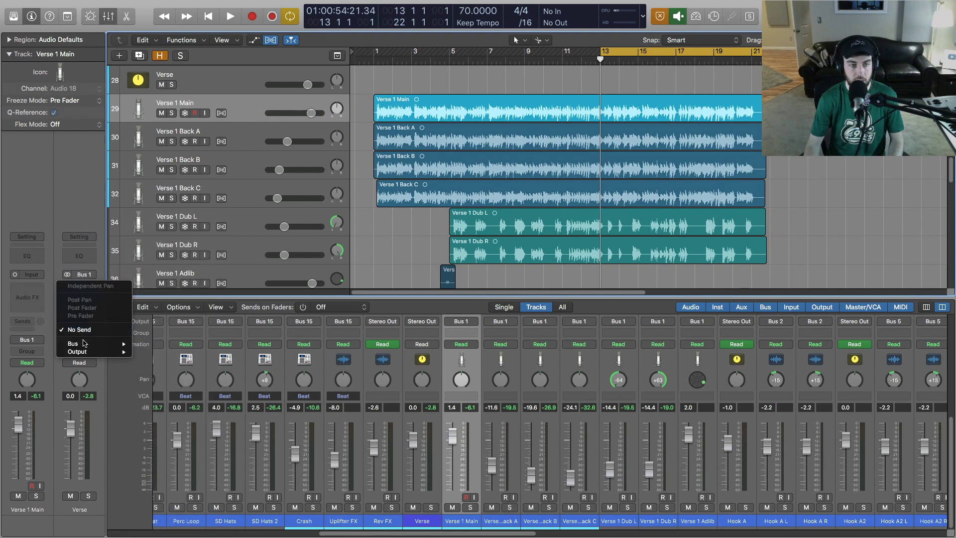
mouse_move(92, 344)
click(166, 347)
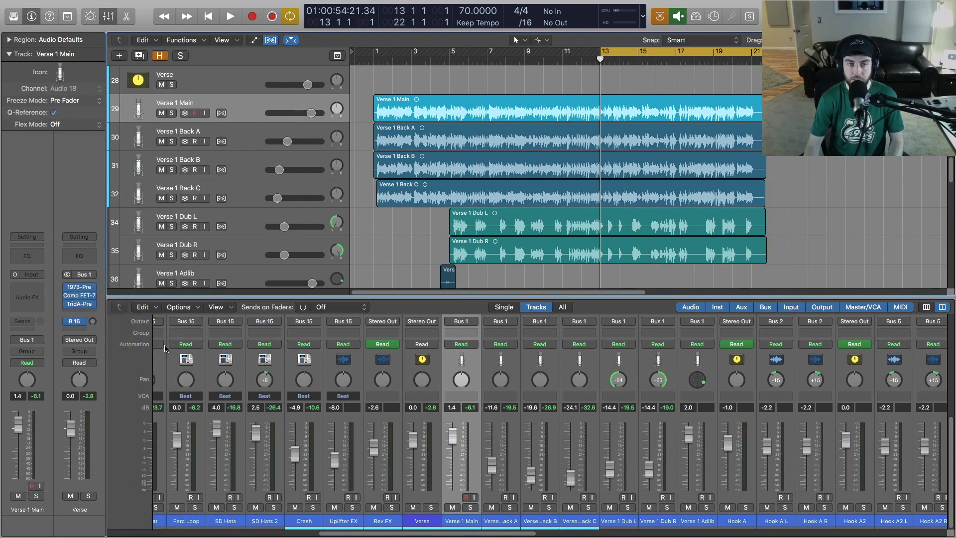
Select the Verse bus track and open the Rev PLATE-140 reverb on Aux 16.
key(Up)
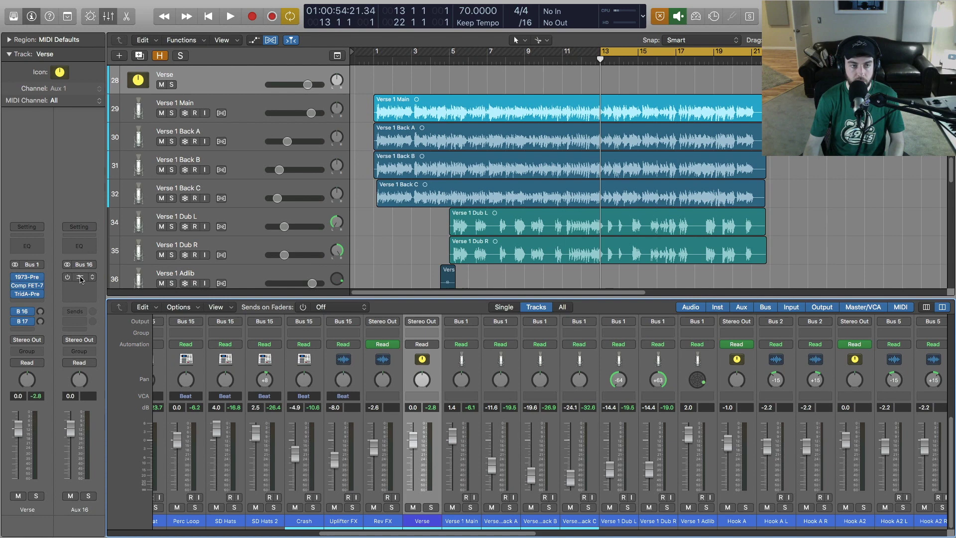
click(80, 278)
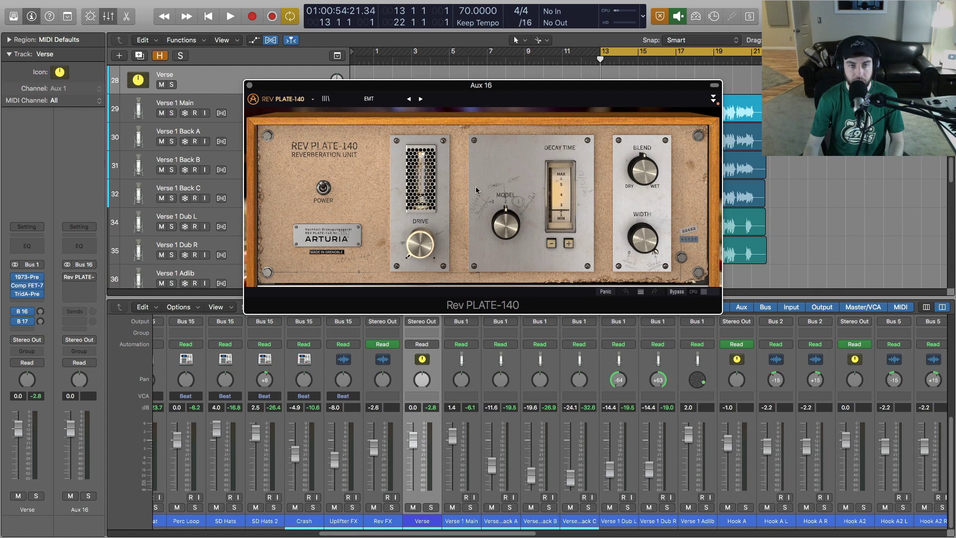
click(251, 86)
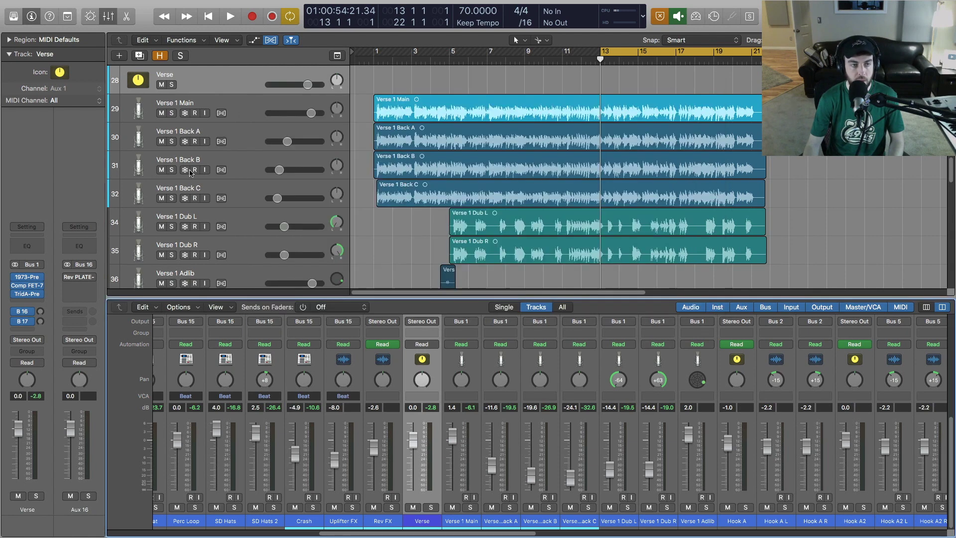
click(79, 277)
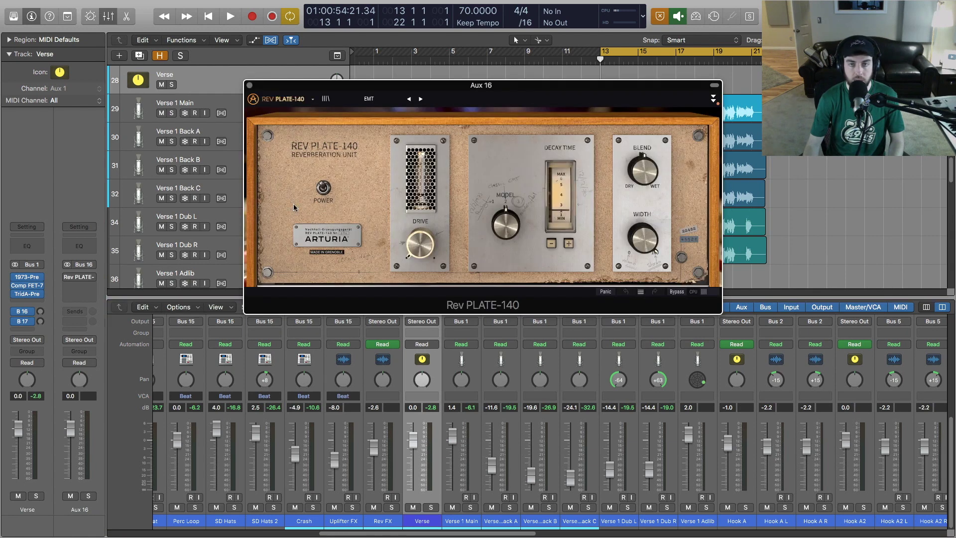
Play the song and bring up the Verse bus's Bus 16 send to about -8.8 dB to feed the plate reverb.
click(42, 312)
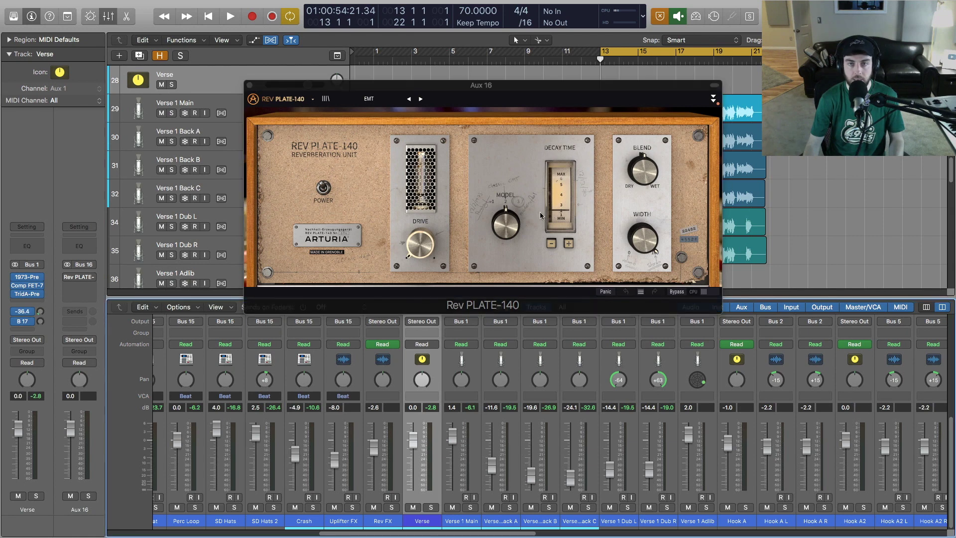
drag(647, 176, 647, 178)
click(39, 312)
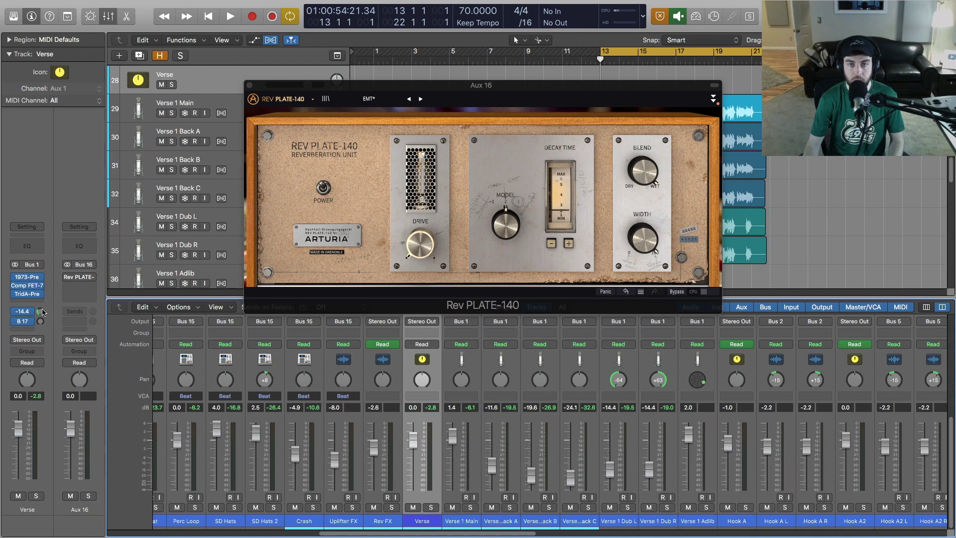
key(space)
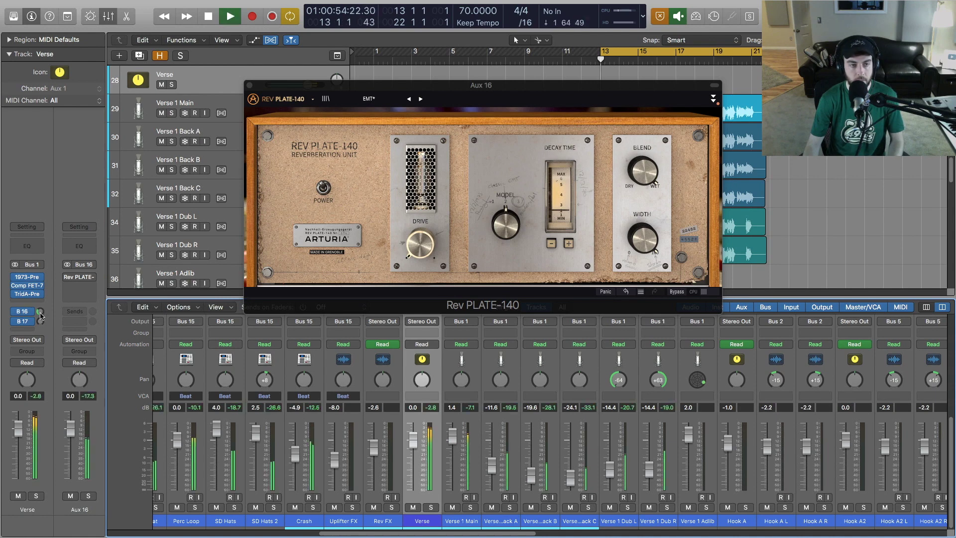
drag(41, 312, 41, 304)
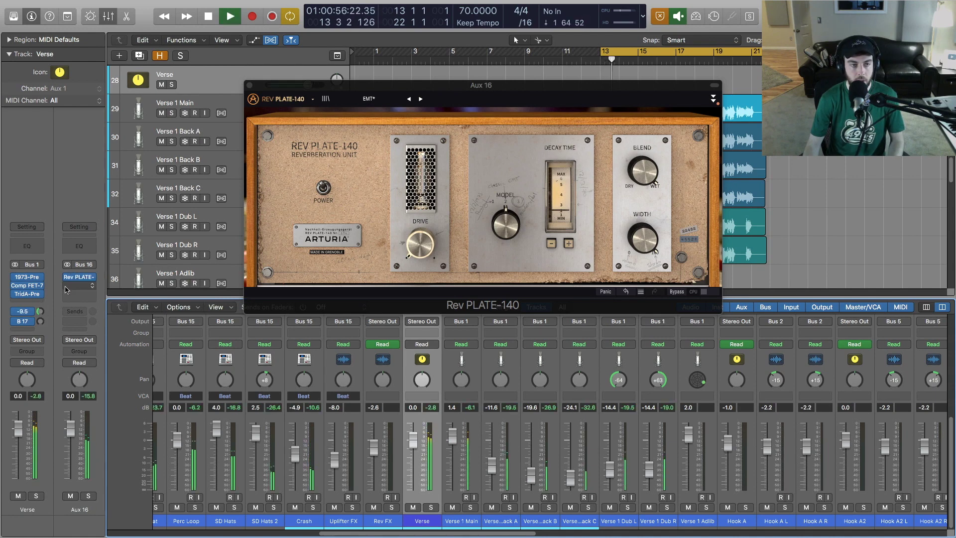
drag(39, 303, 40, 312)
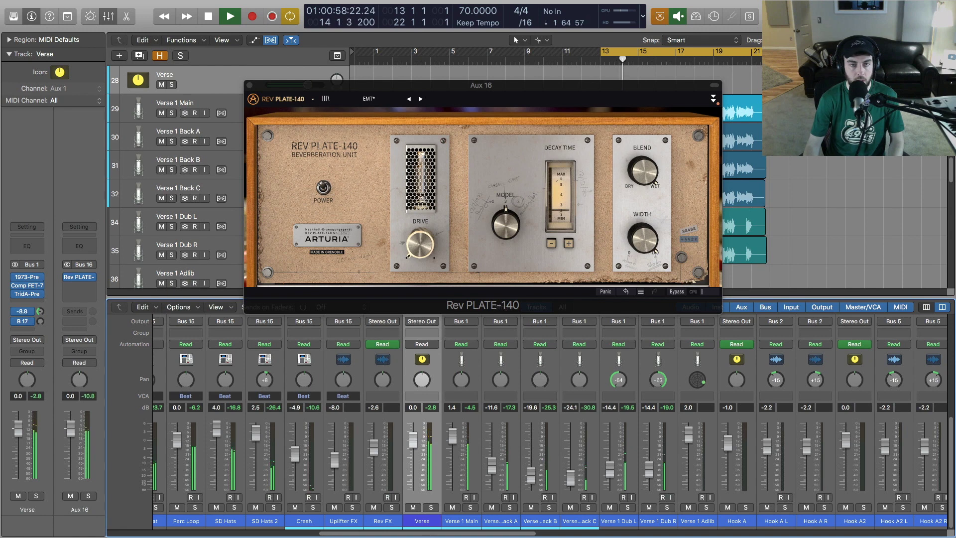
Reduce the plate reverb by lowering Blend to about 0.16, shortening the decay time and setting the Bus 16 send to about -13 dB.
drag(643, 171, 643, 242)
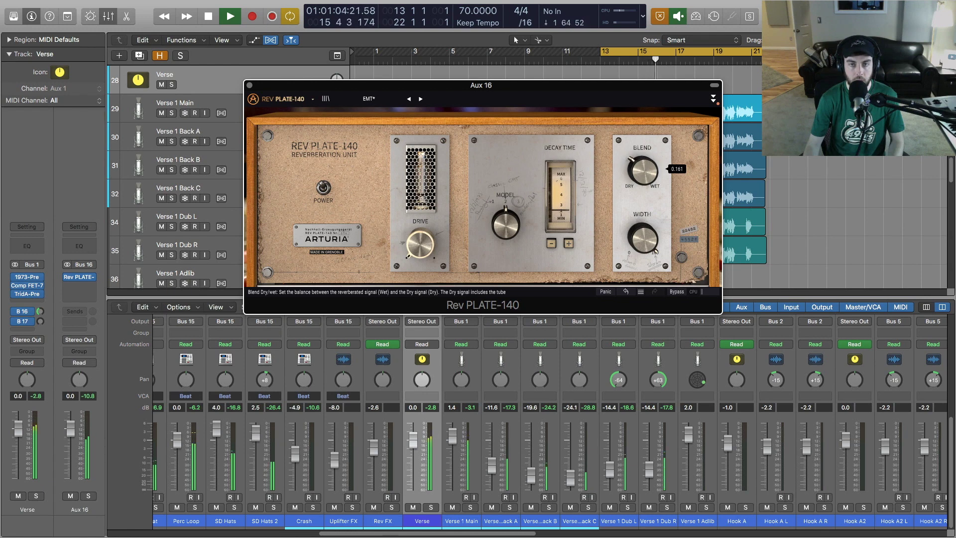
click(552, 245)
click(553, 245)
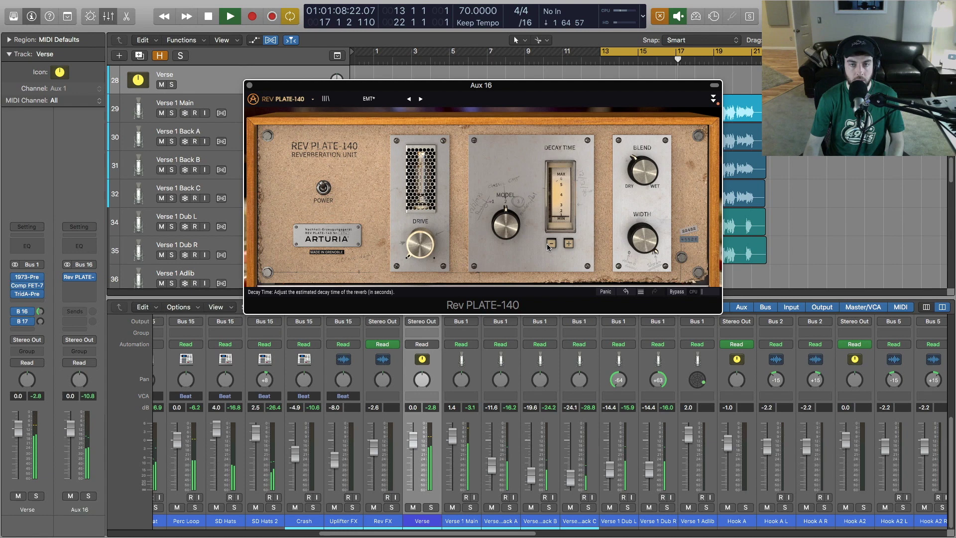
drag(40, 311, 39, 319)
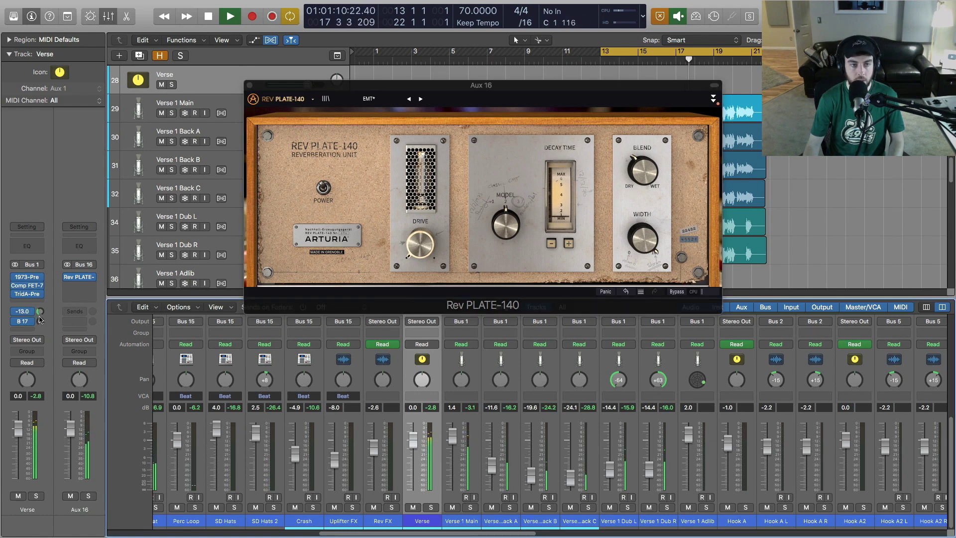
Solo the Verse bus, switch the Rev PLATE-140 to Model 1 and adjust the decay time by ear to near its minimum.
click(431, 508)
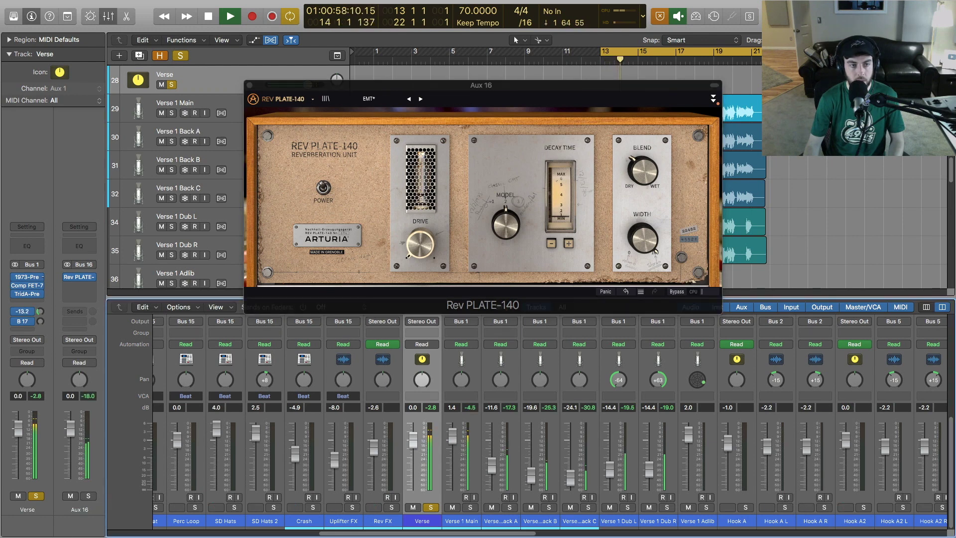
click(569, 244)
click(569, 245)
click(569, 244)
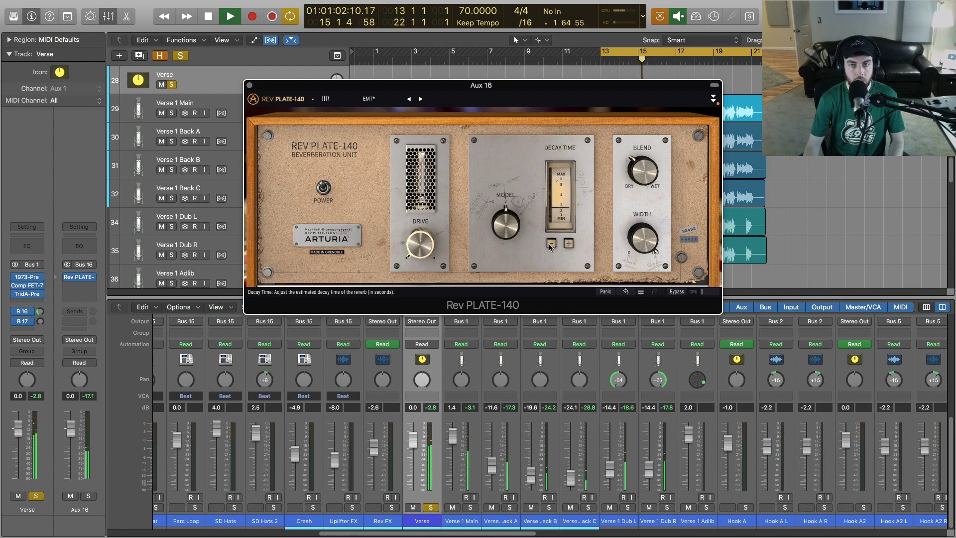
click(551, 244)
click(551, 244)
click(551, 244)
drag(506, 225, 506, 236)
click(552, 244)
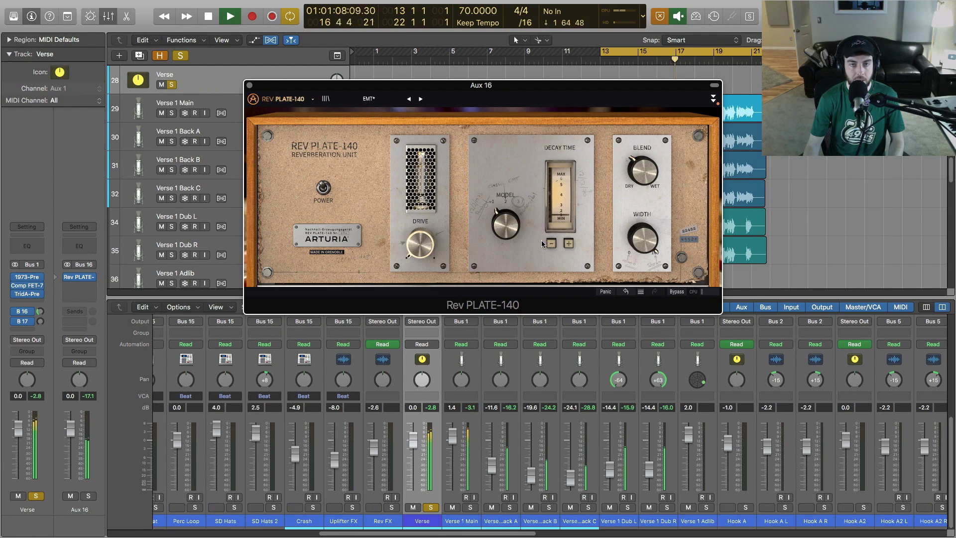
Raise the Bus 16 send to about -11.6 dB and the Rev PLATE-140 Drive to about -25 dB, soloing Aux 16 to check the reverb.
click(41, 311)
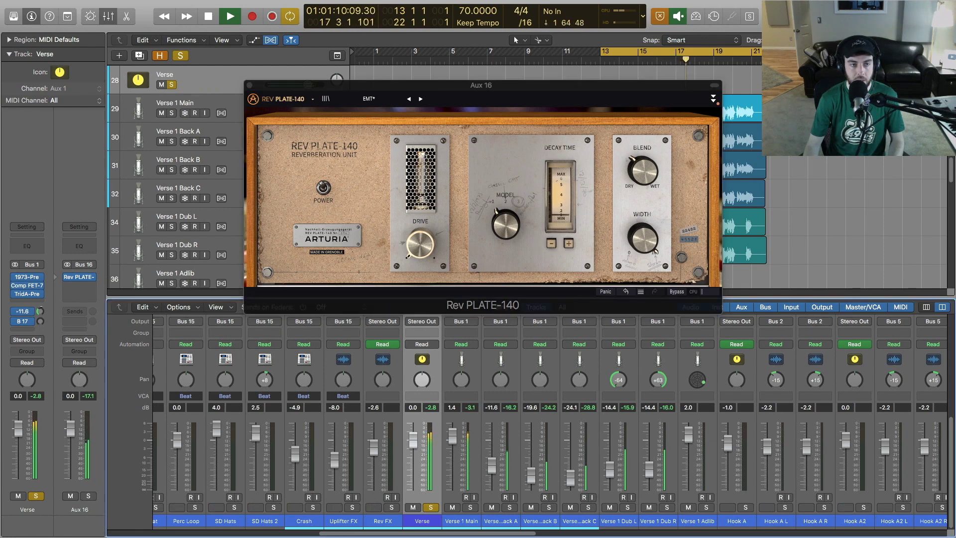
drag(420, 244, 420, 219)
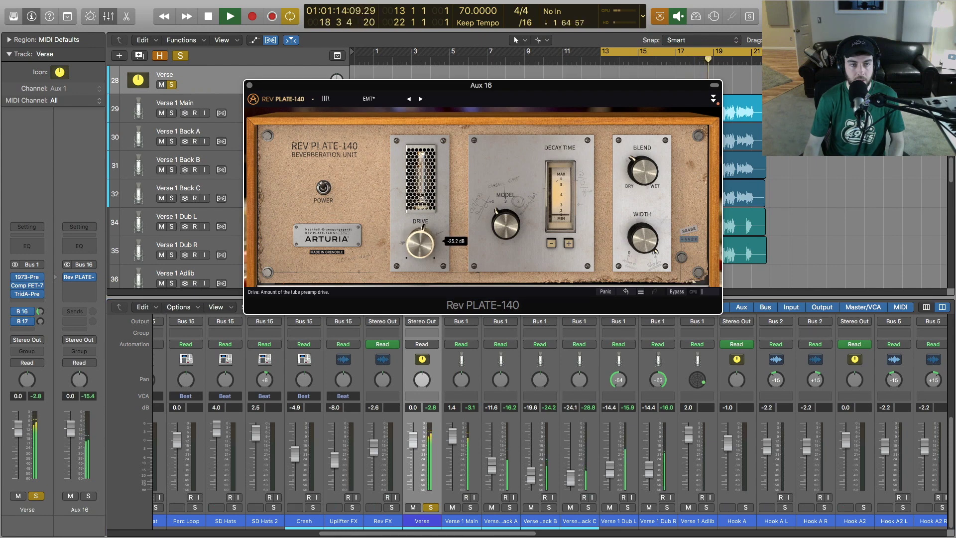
click(87, 497)
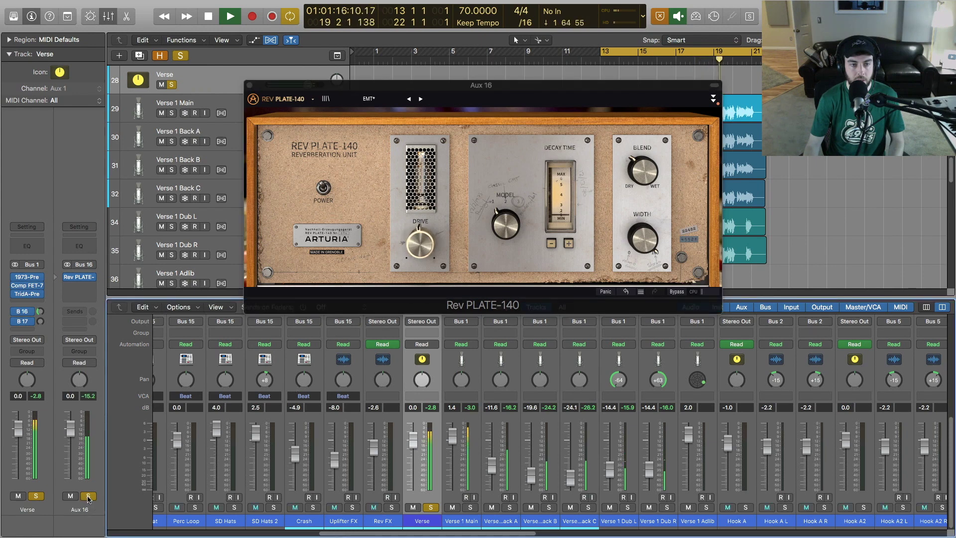
mouse_move(658, 239)
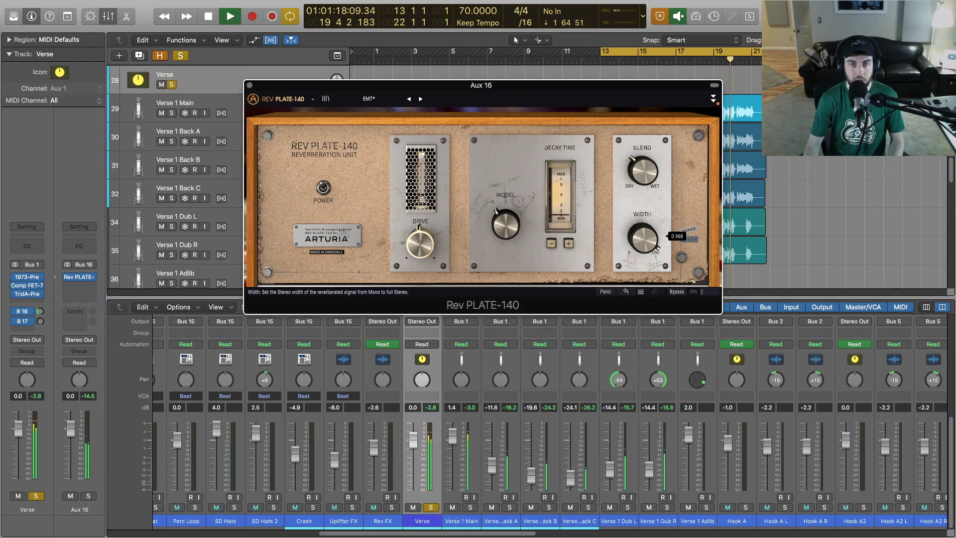
mouse_move(629, 174)
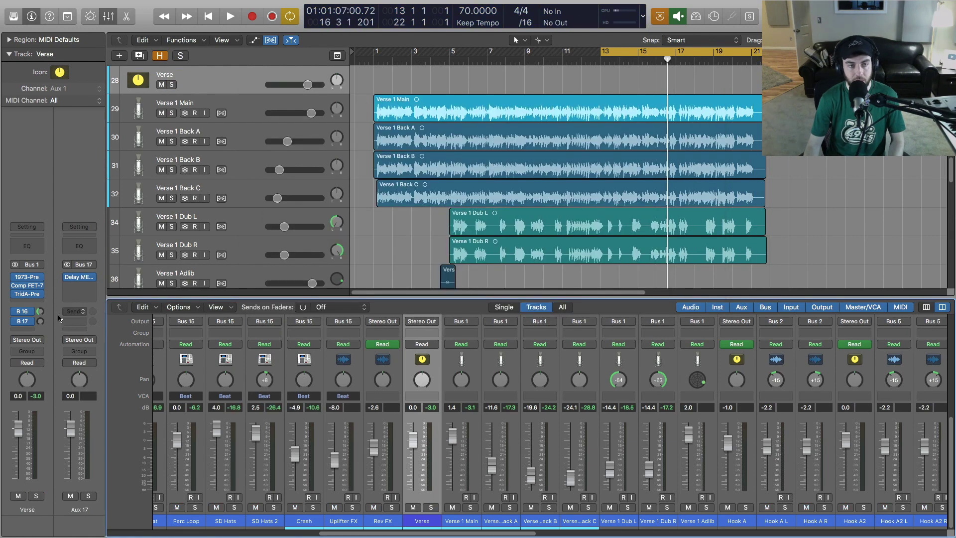
Open the Delay MEMORY-BRIGADE on Aux 17, raise Stereo Width to maximum and set the modulation Amount to about 0.32.
click(79, 277)
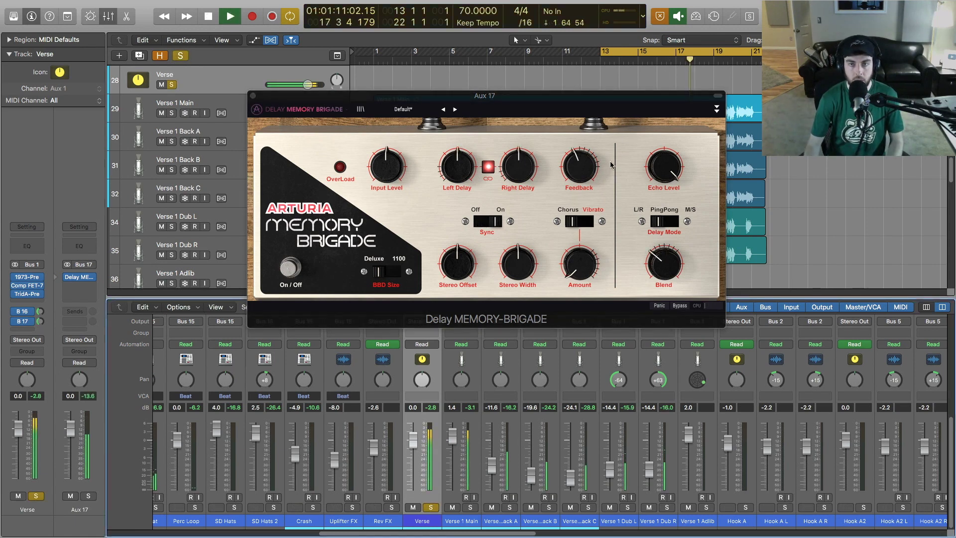
drag(579, 286, 578, 275)
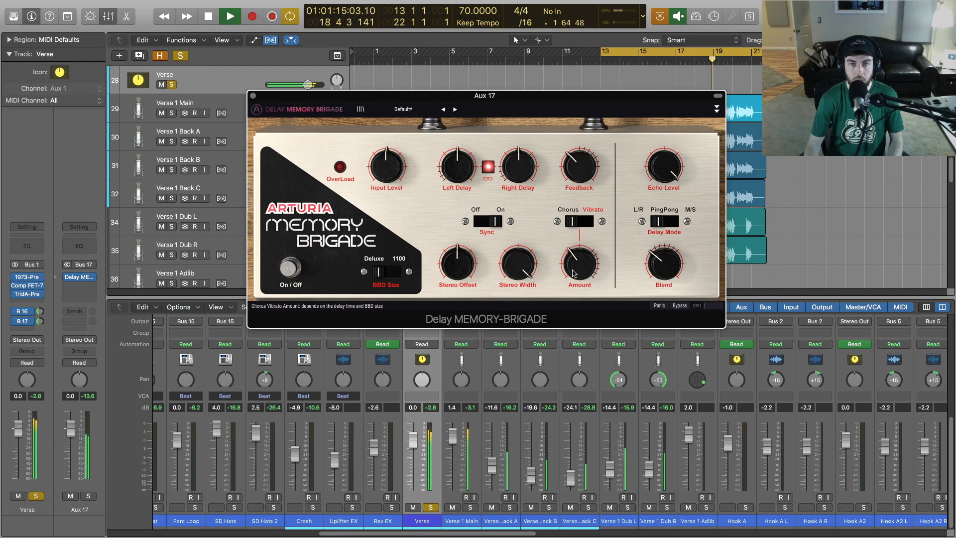
drag(573, 273, 578, 271)
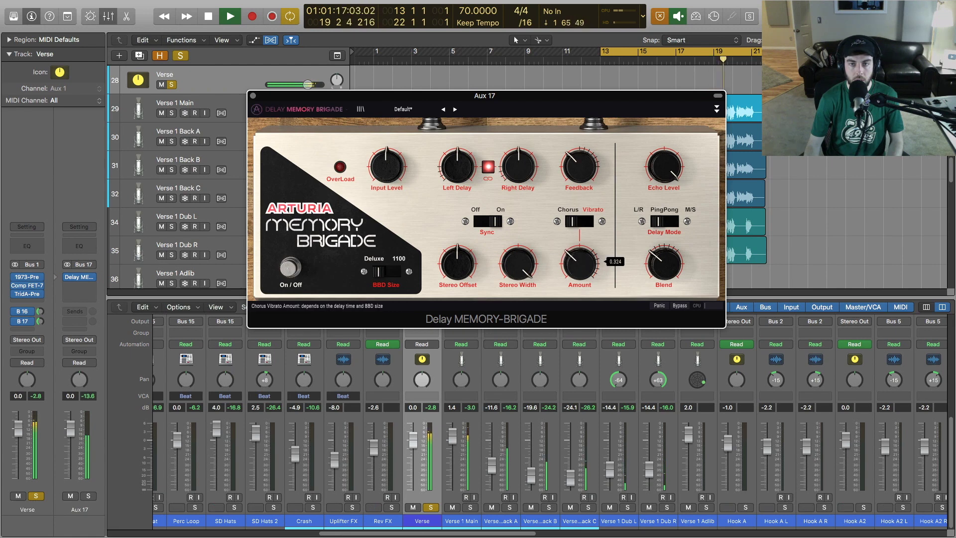
Set the Delay MEMORY-BRIGADE's Delay Mode to PingPong and lower its Blend to about 0.15.
click(665, 223)
drag(661, 267, 661, 274)
mouse_move(664, 176)
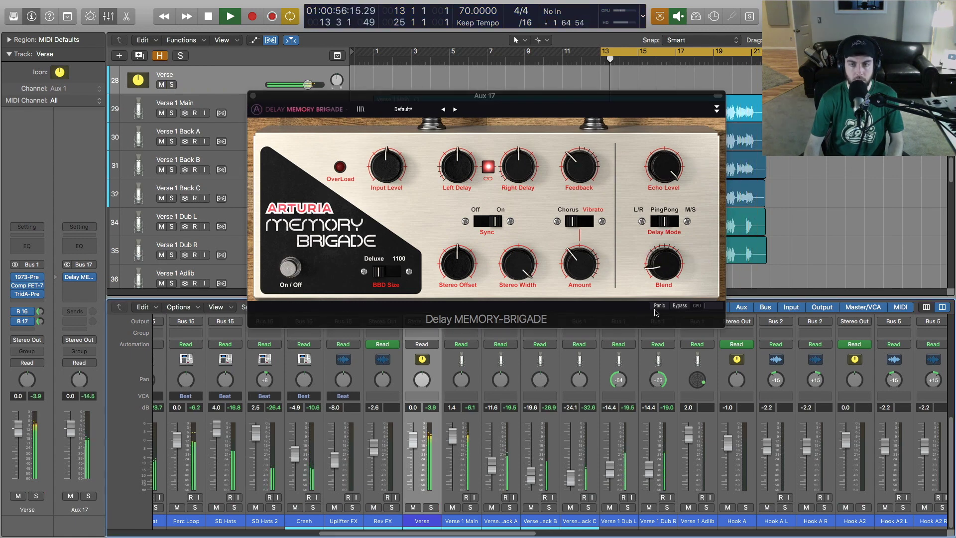
drag(662, 265, 662, 271)
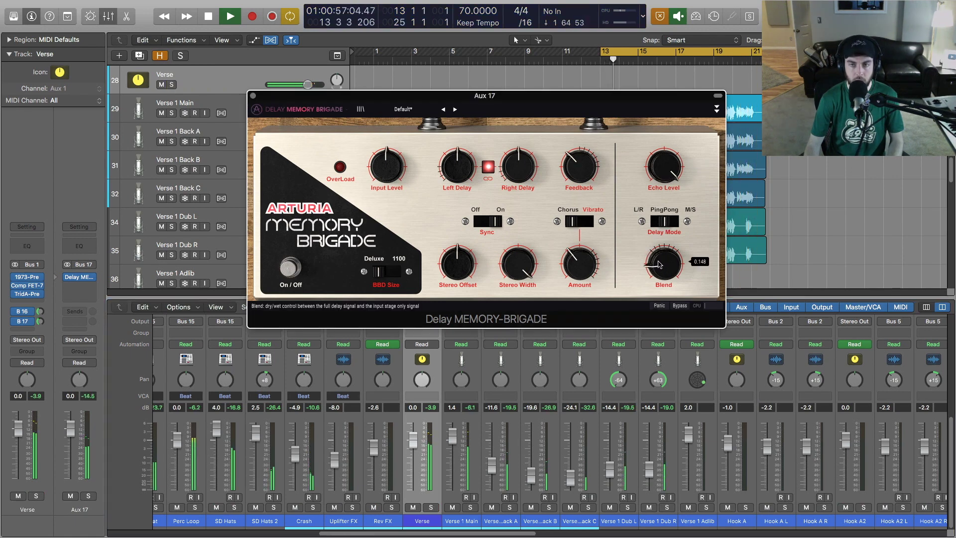
Check the delay with the Verse bus soloed and unsoloed, raise Blend slightly, close the plug-in and stop playback.
click(431, 508)
click(431, 507)
drag(653, 274, 655, 271)
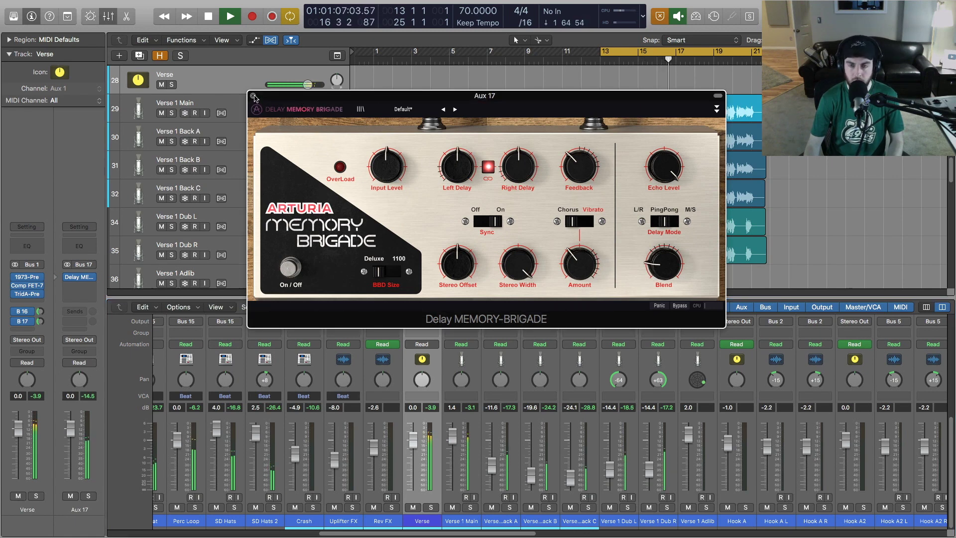
key(space)
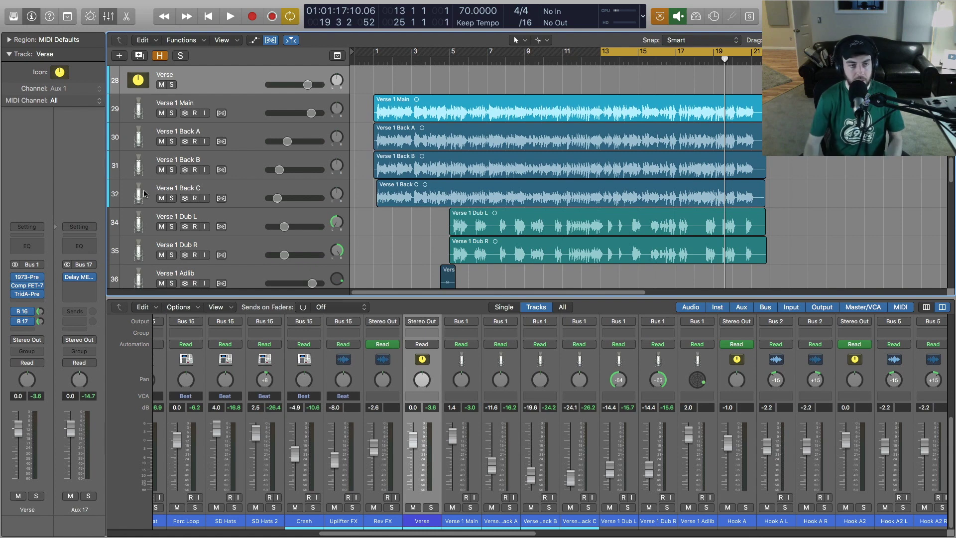
Play the verse with the Verse bus inserts and both sends bypassed, and reactivate them all to compare.
click(16, 311)
click(17, 322)
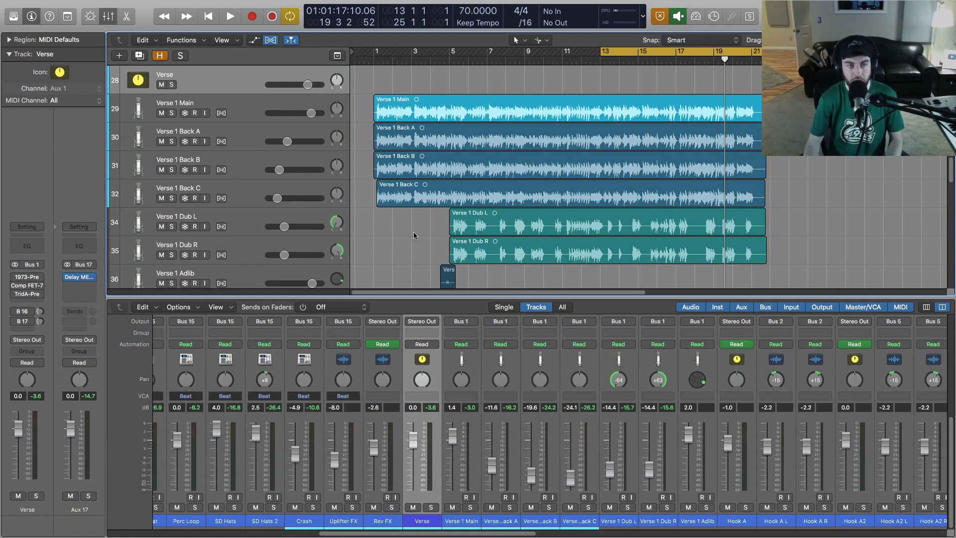
key(space)
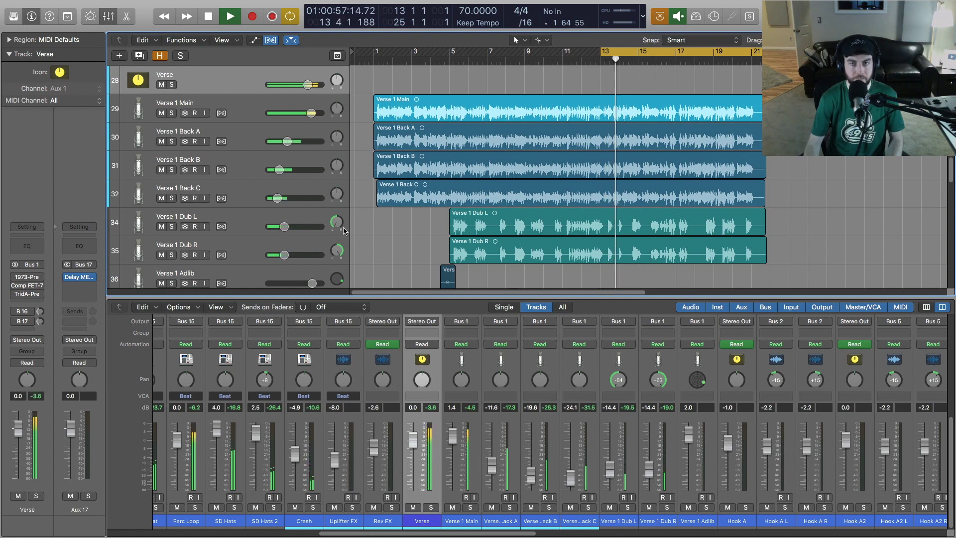
mouse_move(15, 277)
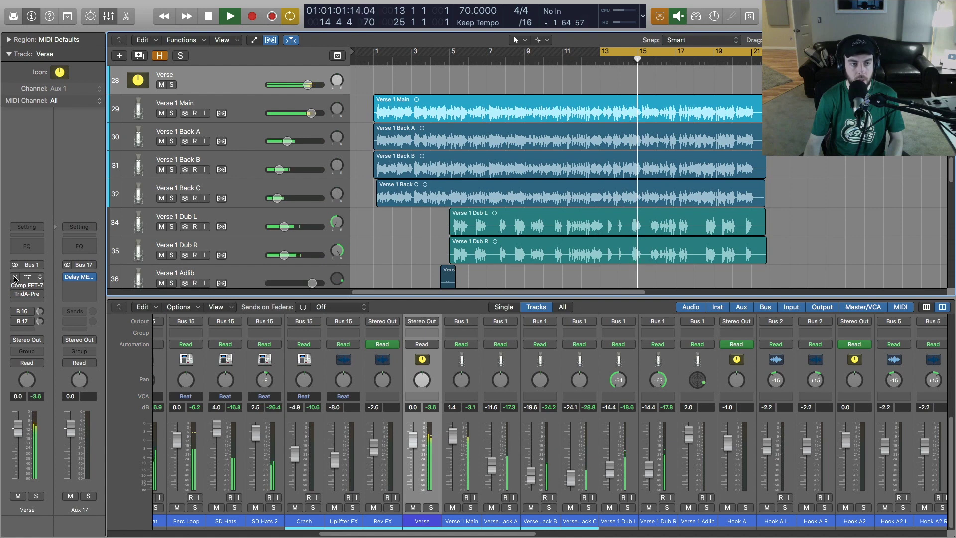
click(14, 278)
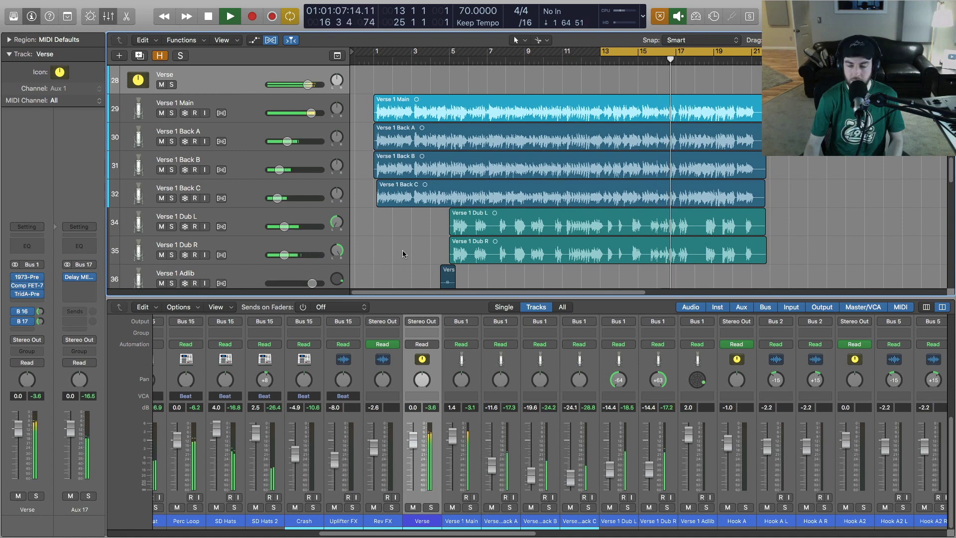
Review the Verse bus settings in the 1973-Pre, Comp FET-76 and TridA-Pre one after another during playback.
click(27, 276)
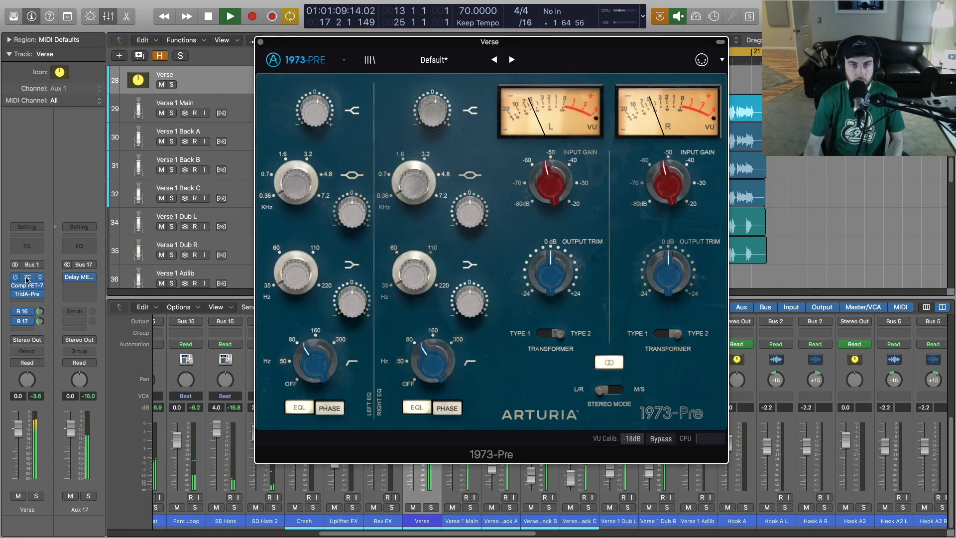
mouse_move(28, 287)
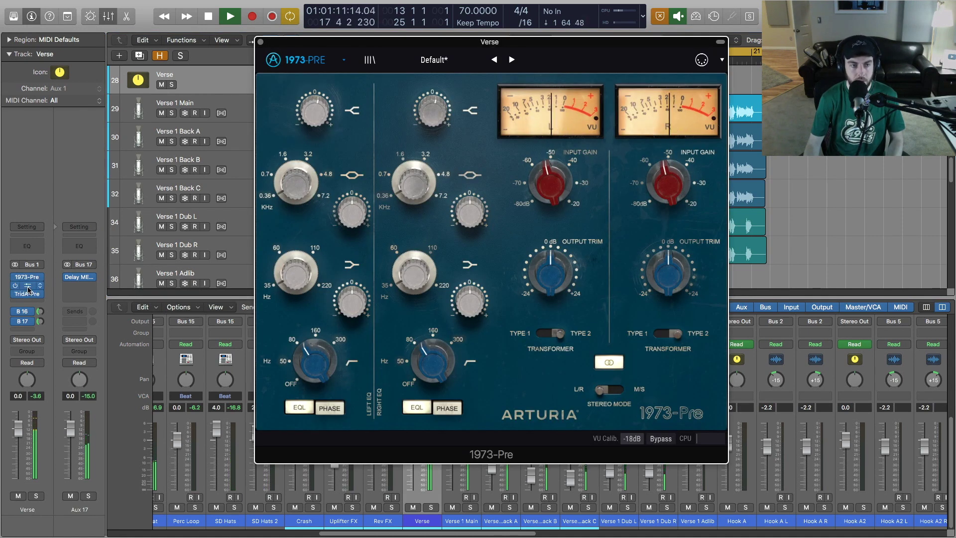
click(40, 312)
mouse_move(28, 287)
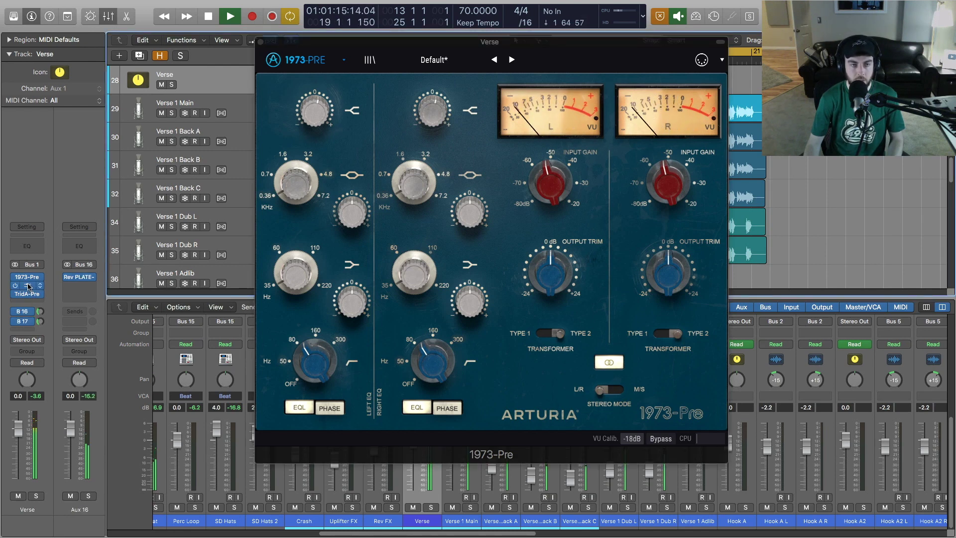
click(29, 287)
drag(553, 45, 490, 53)
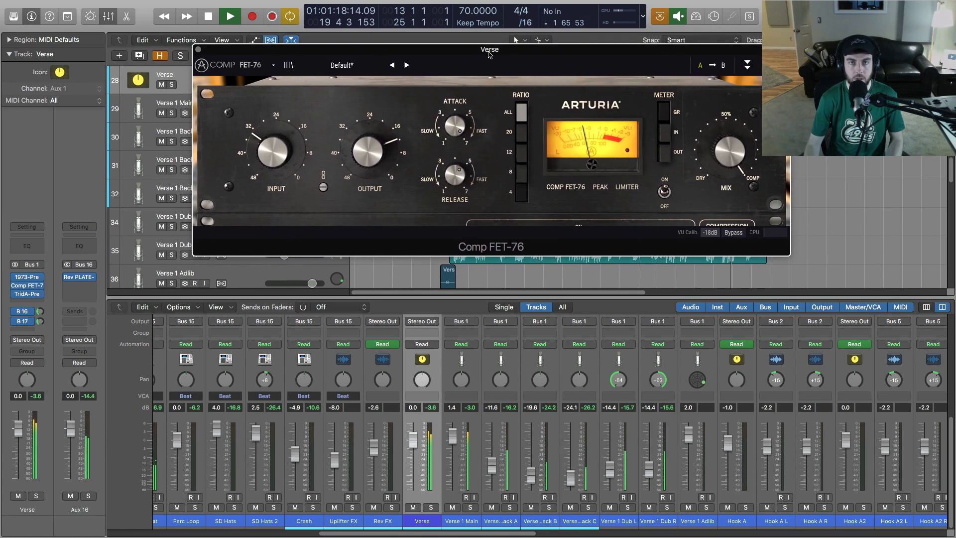
click(28, 294)
drag(485, 47, 494, 35)
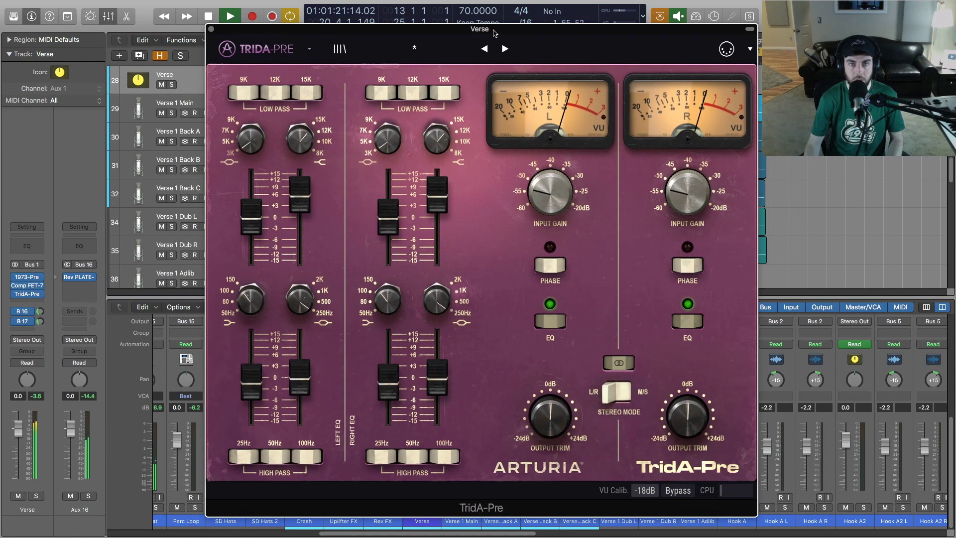